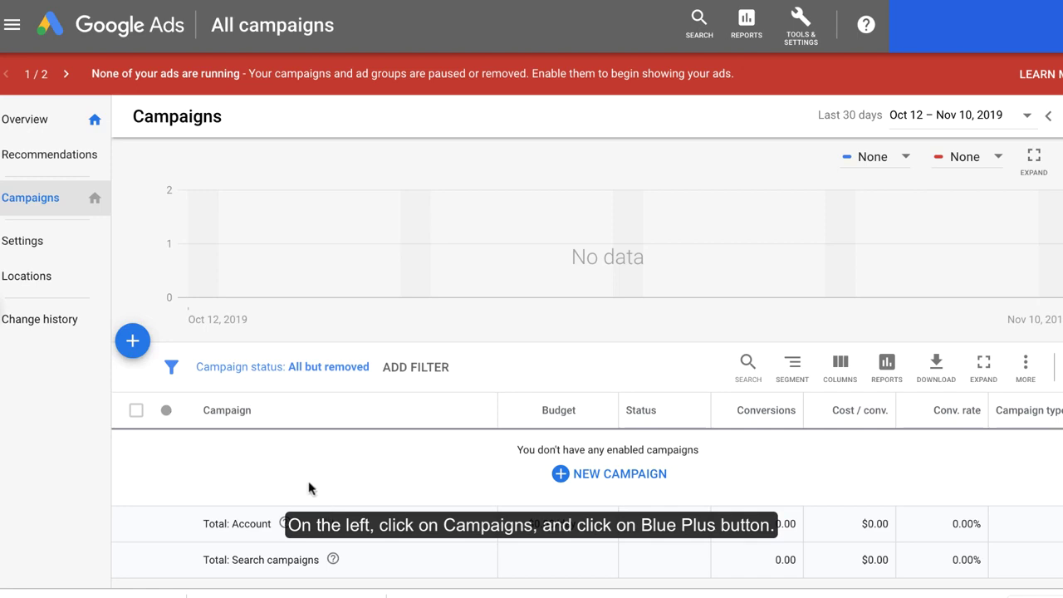
From the Campaigns page, start a new campaign with the plus button
click(52, 211)
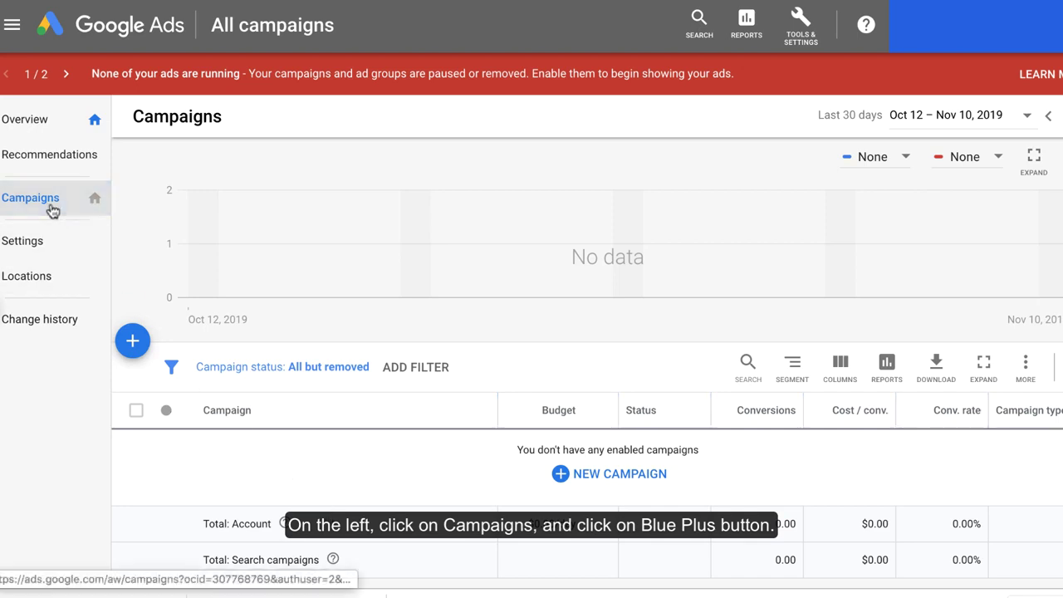
click(131, 340)
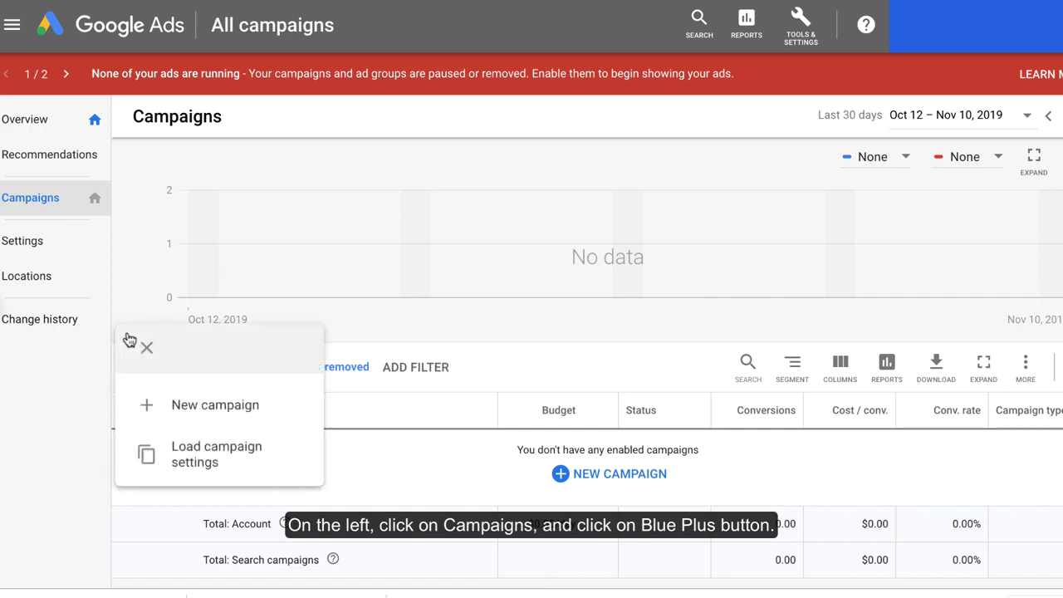
click(192, 419)
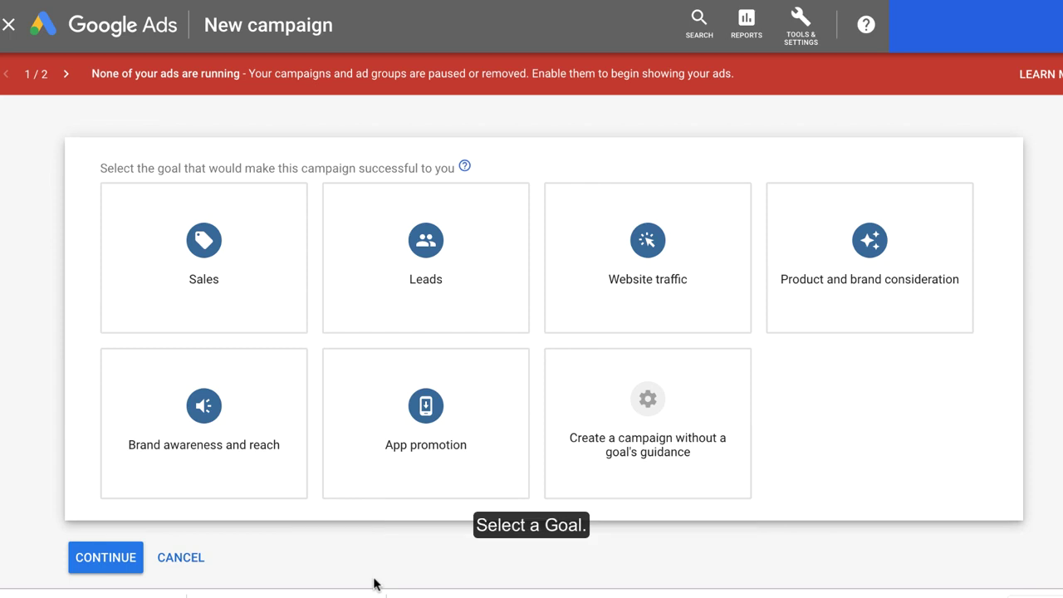
Pick Sales as the campaign goal and Search as the campaign type
click(193, 287)
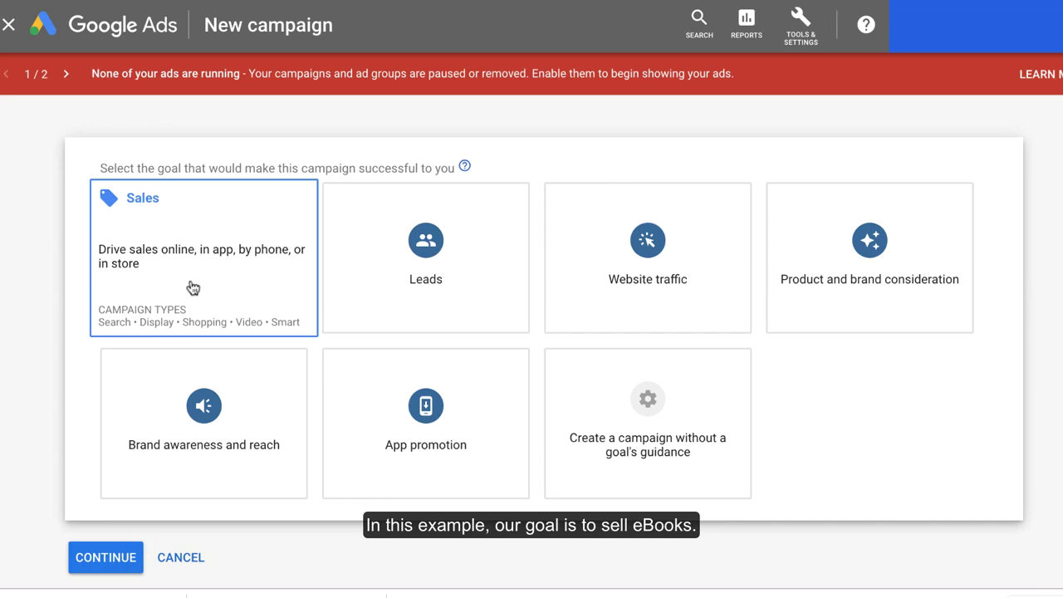
scroll(193, 287, down, 5)
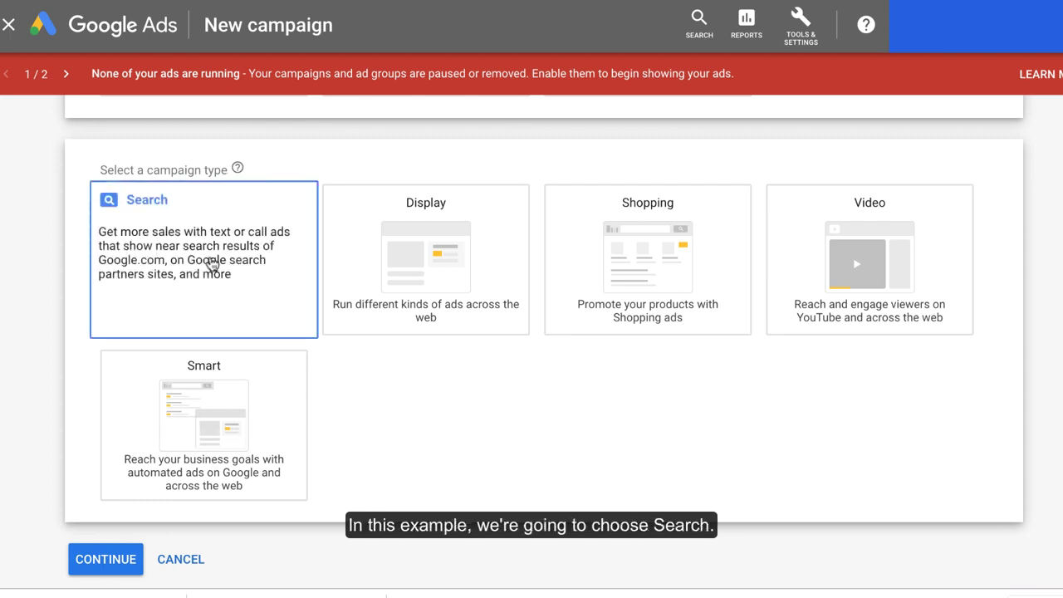
click(212, 264)
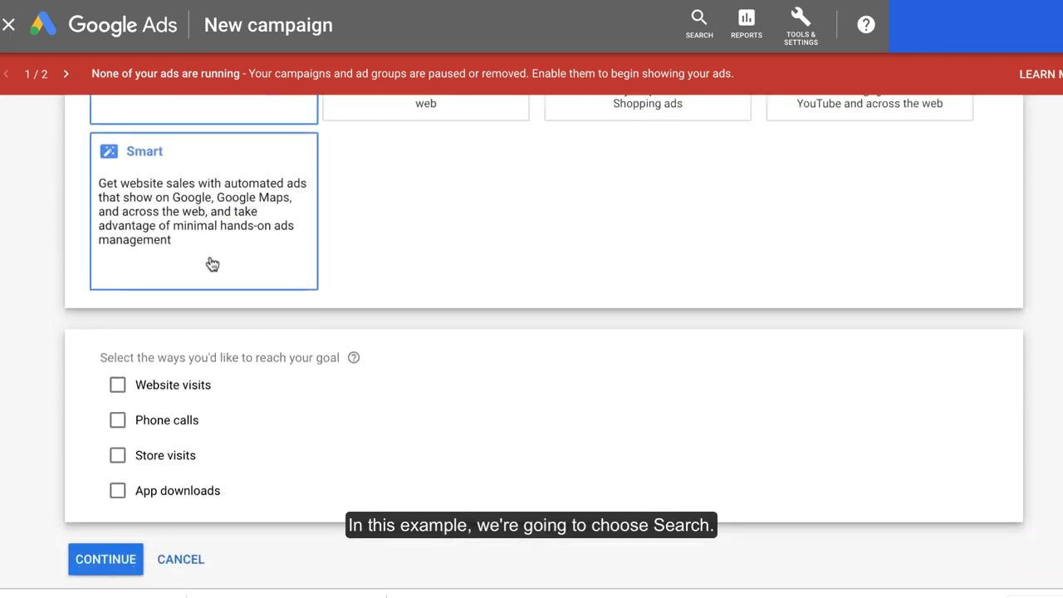
click(117, 386)
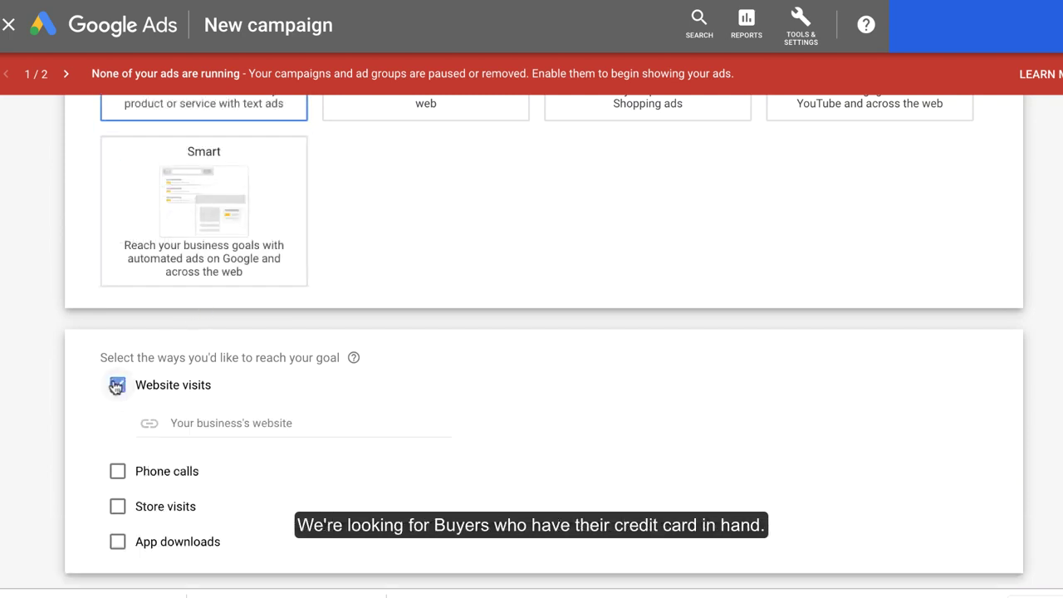
click(209, 426)
text(www)
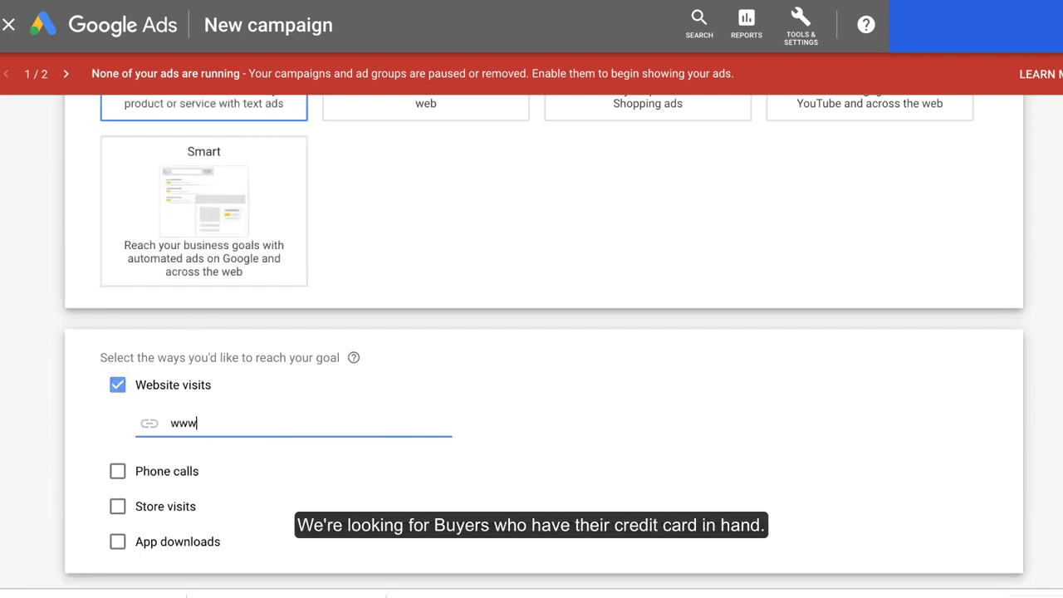
text(.tru)
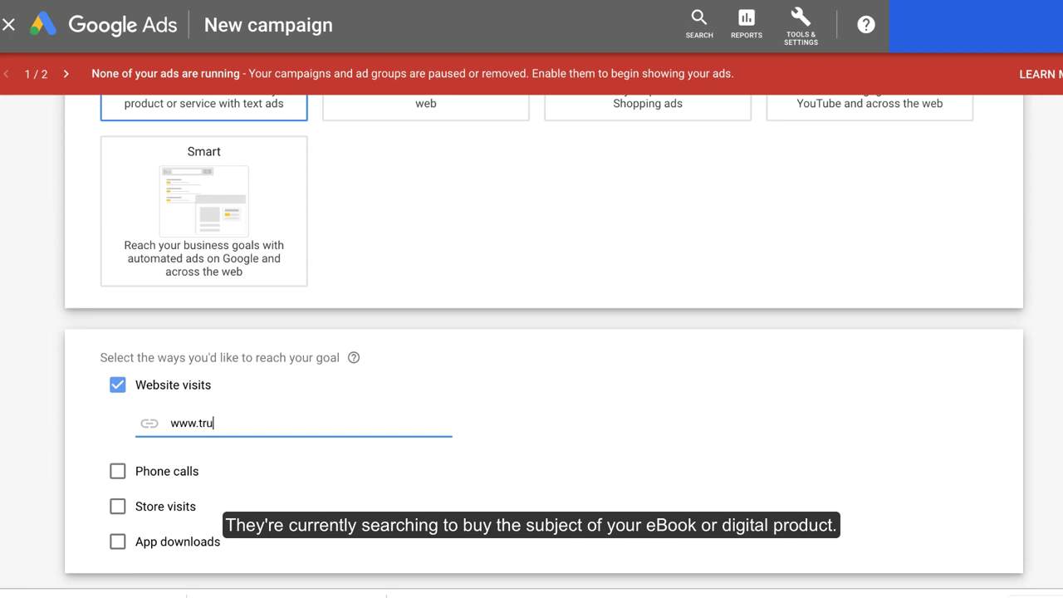
text(cking-startup.com)
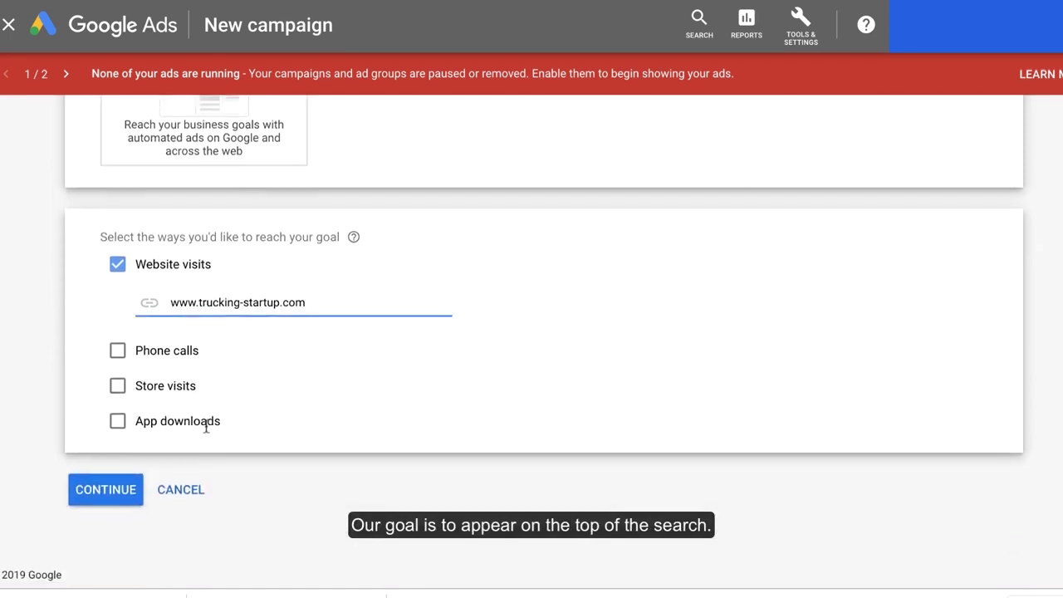
click(104, 496)
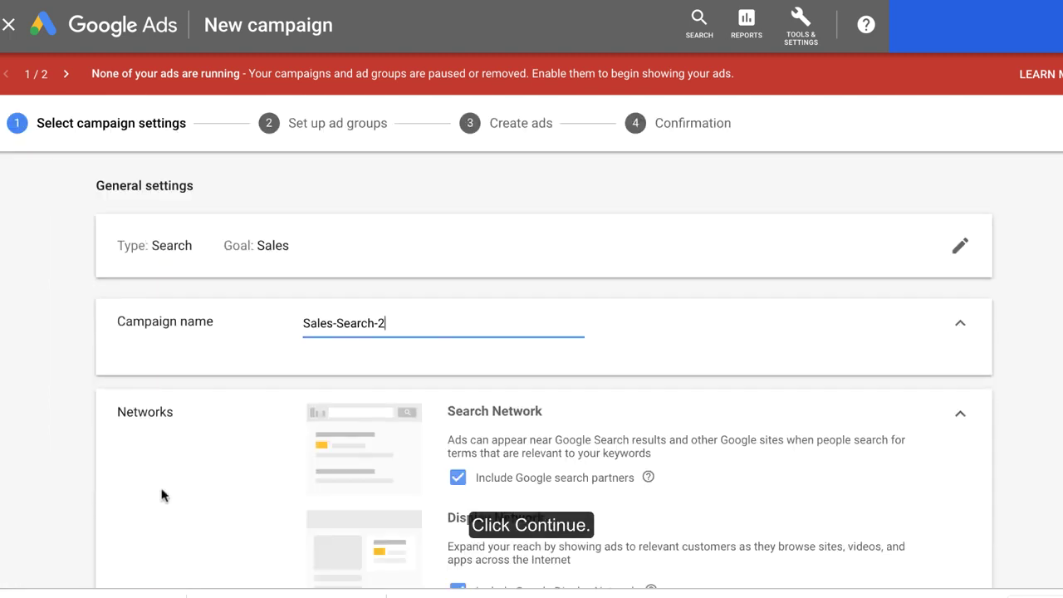
Replace the campaign name Sales-Search-2 with 'Trucking Sales'
drag(422, 313, 264, 319)
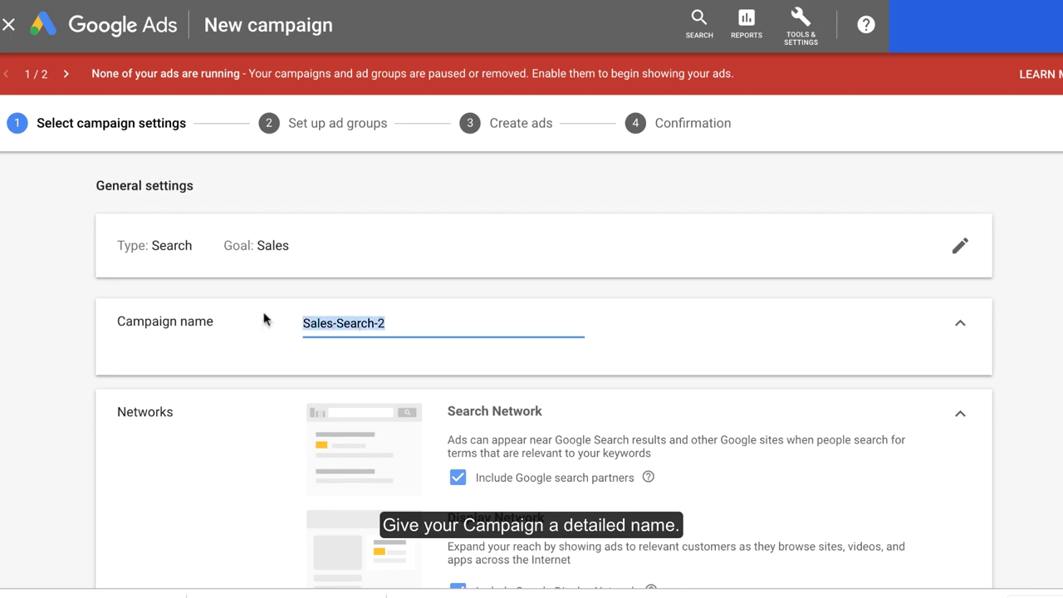
text(Trucki)
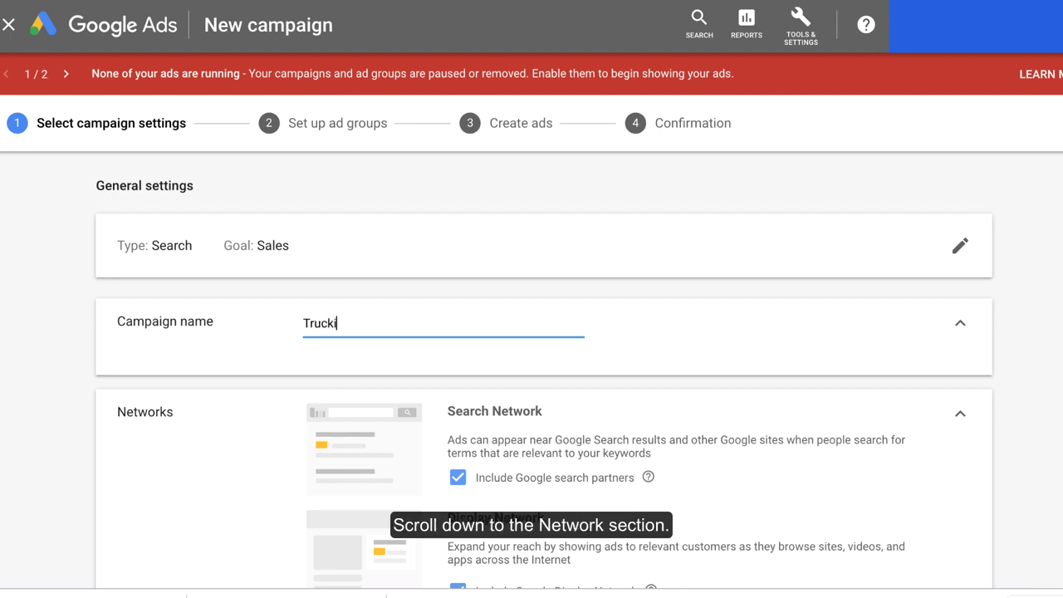
text(ng Sales)
scroll(368, 435, down, 1)
scroll(368, 437, down, 1)
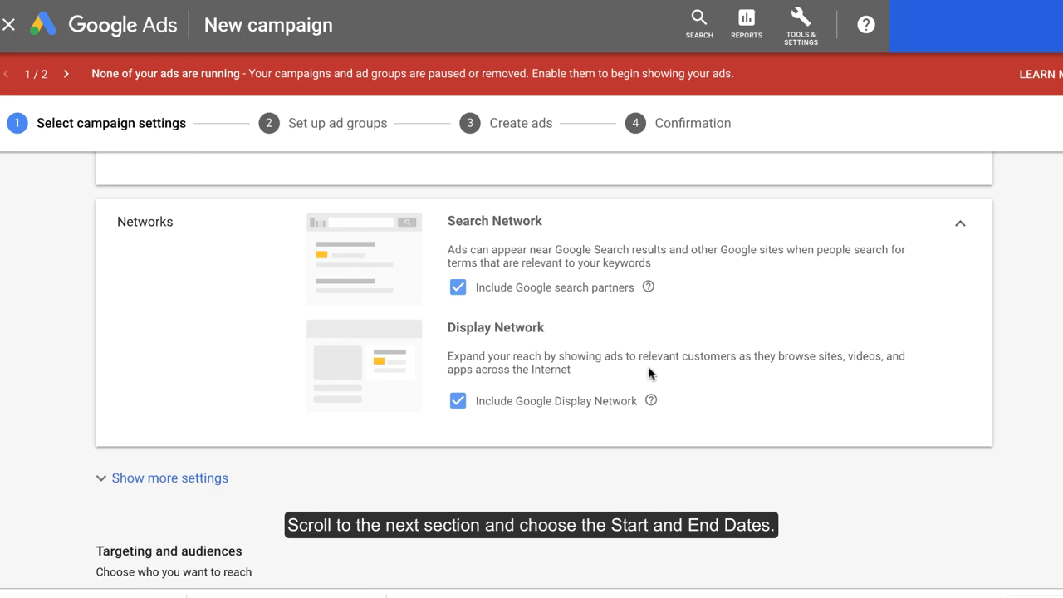
click(209, 494)
scroll(209, 493, down, 3)
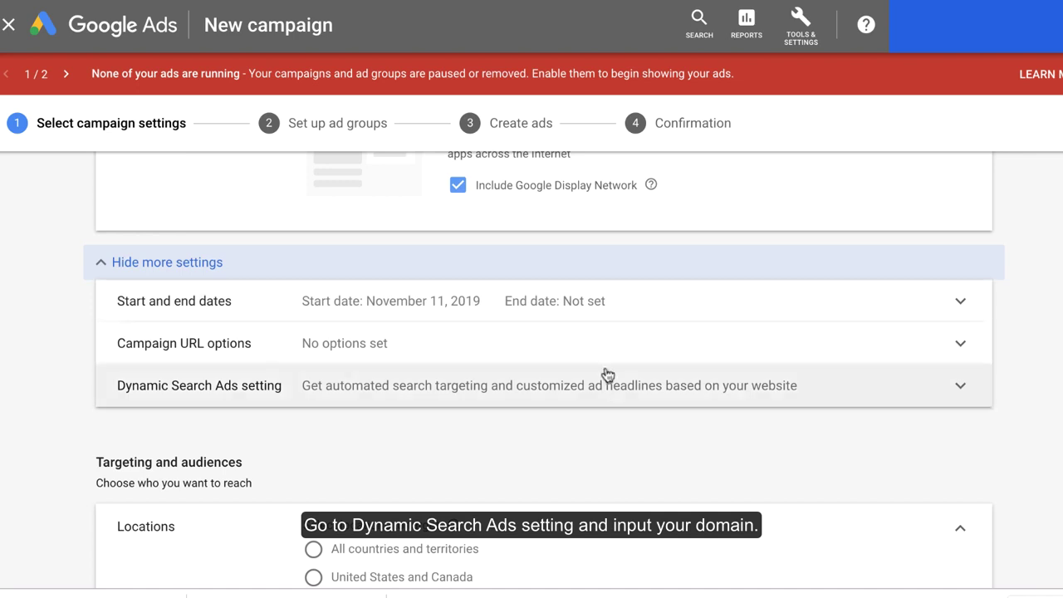
click(603, 387)
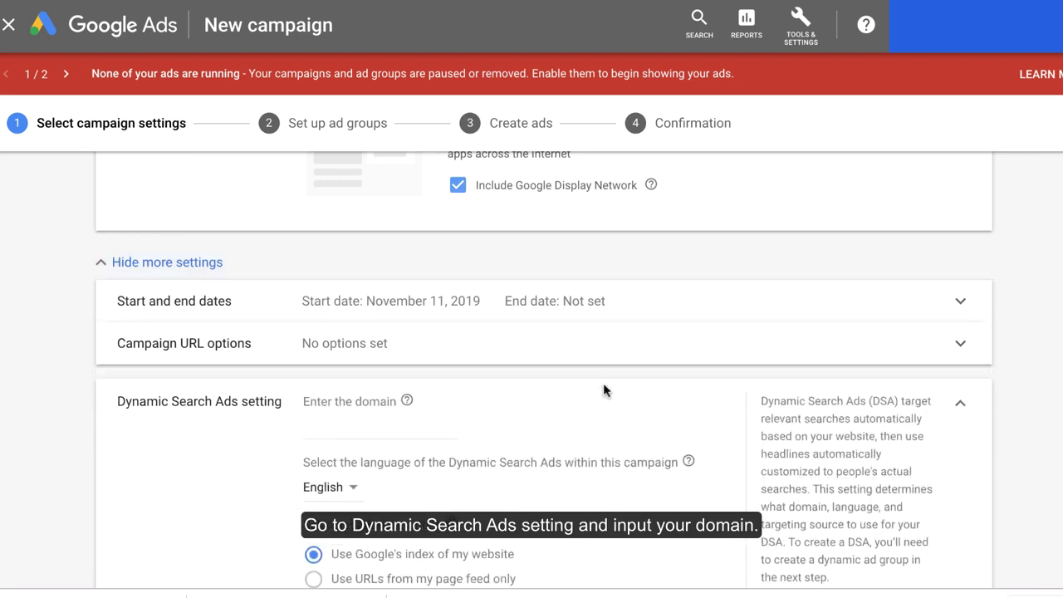
click(355, 424)
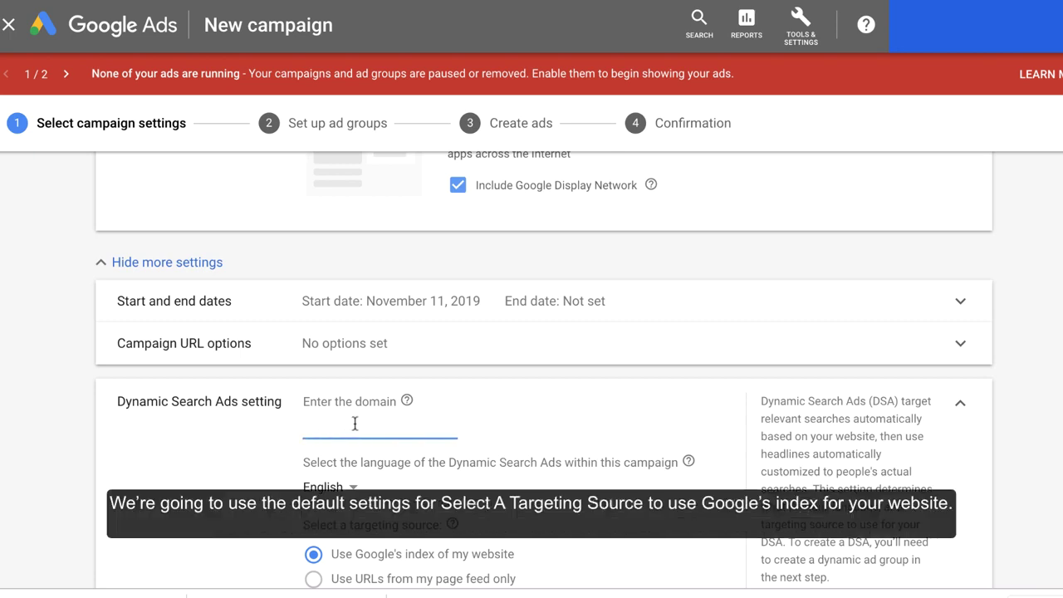
text(www.trucking-startup.com)
Open Google Trends from the 'google trends' search results
scroll(191, 486, down, 1)
scroll(190, 488, down, 1)
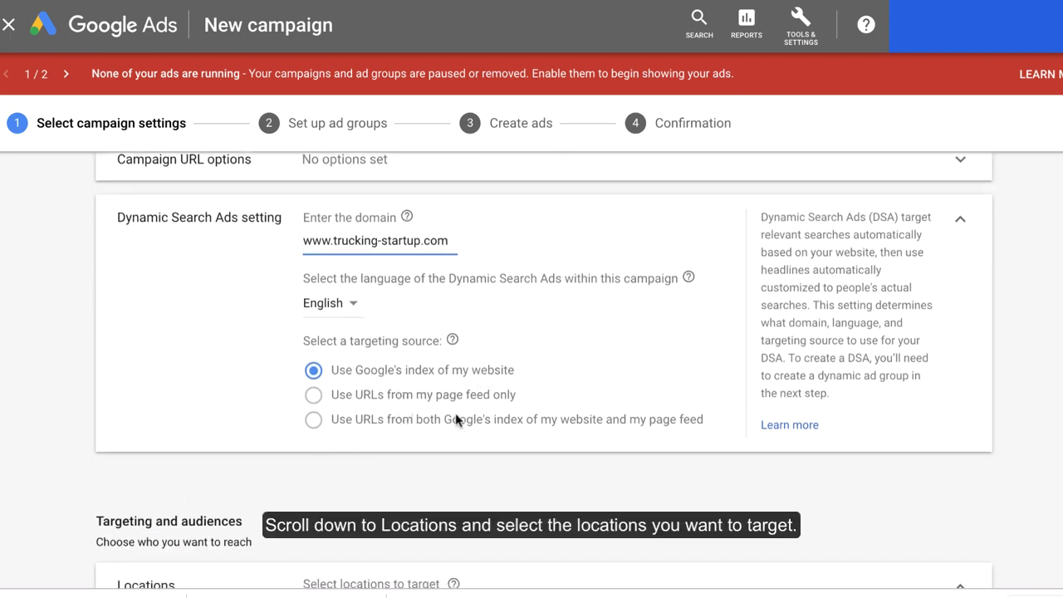
scroll(427, 463, down, 4)
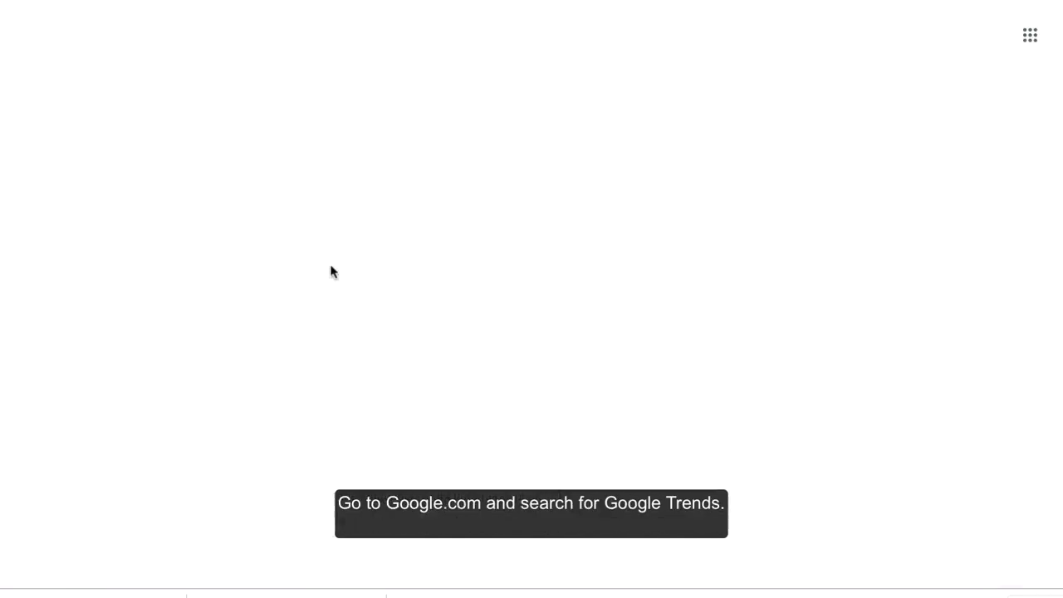
click(211, 163)
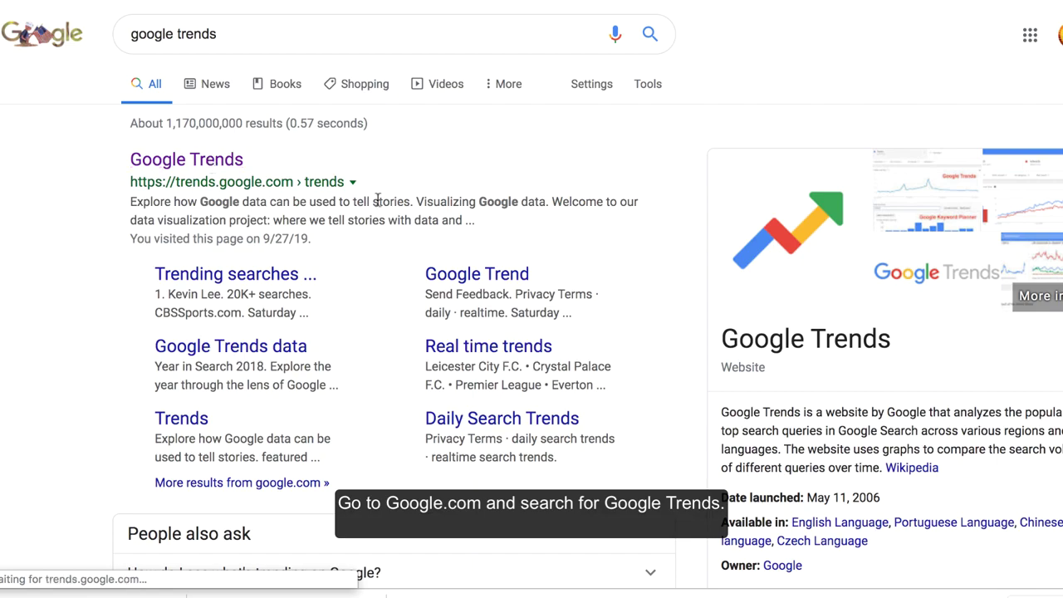
Search Google Trends for 'start a trucking company'
text(sta)
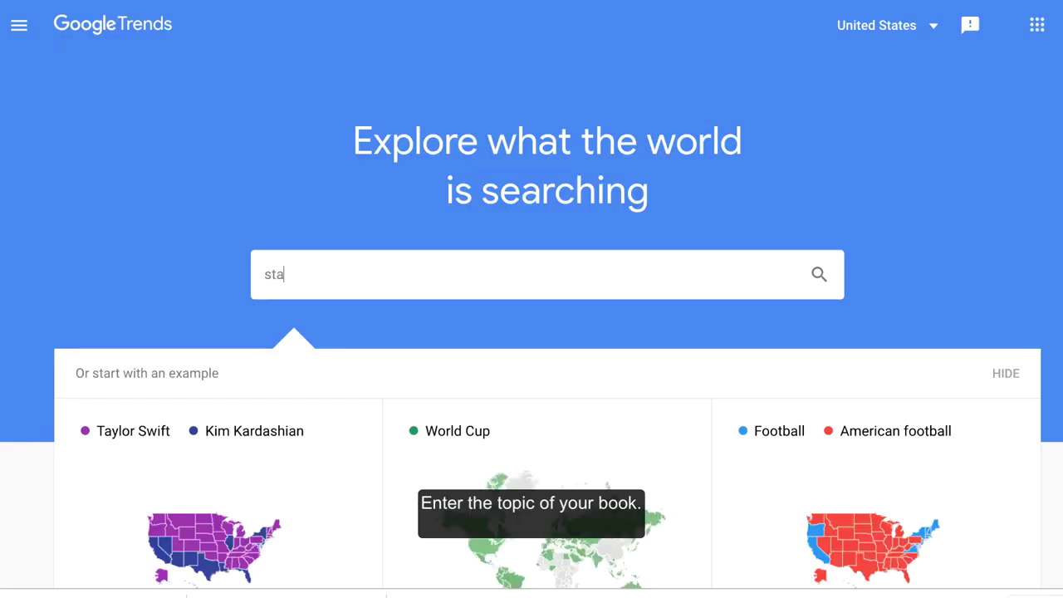
text(rt a trucking c)
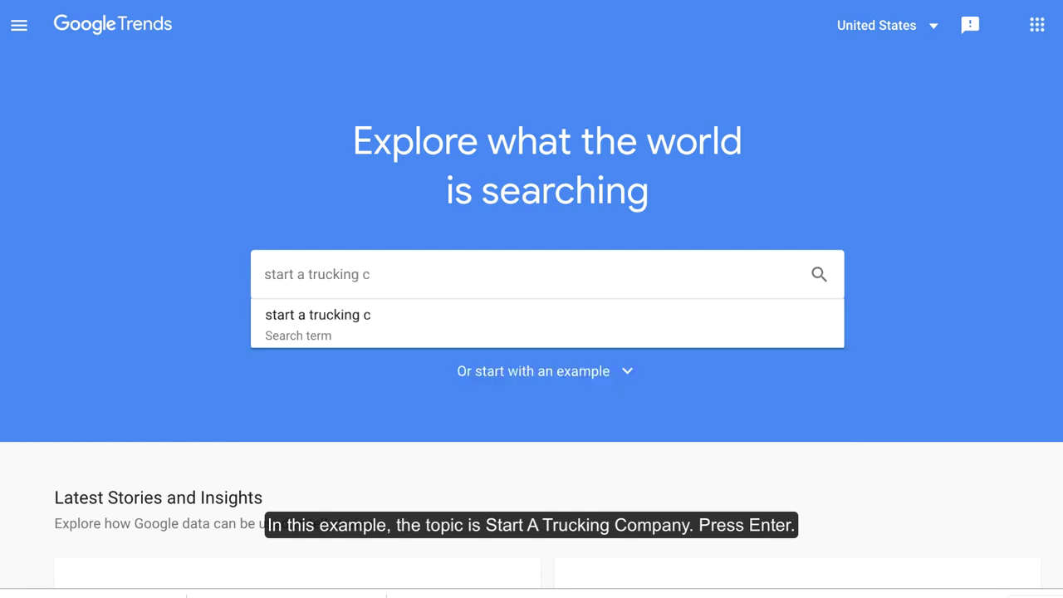
text(ompany)
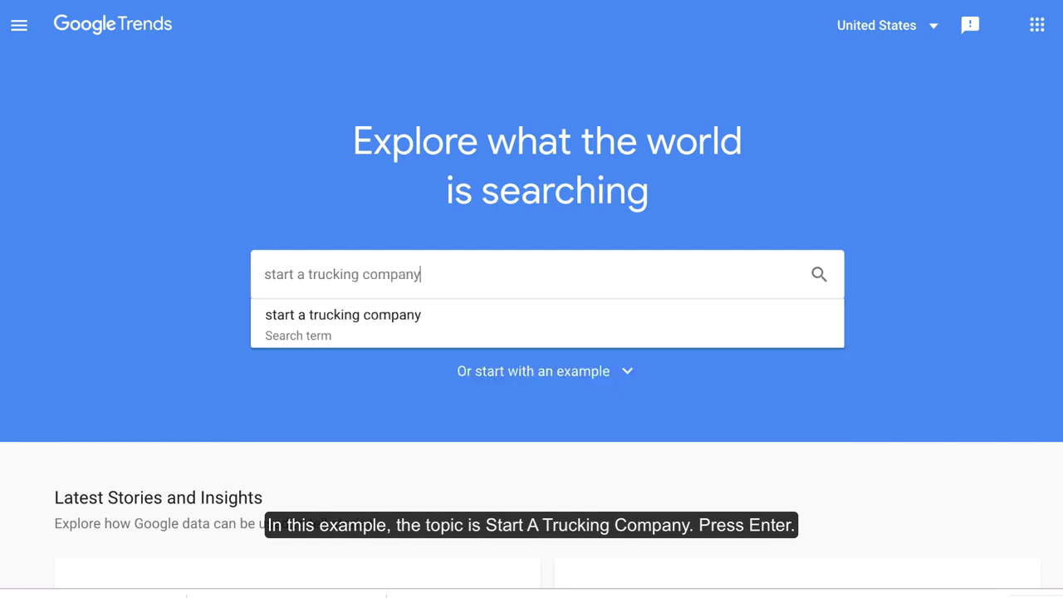
key(Return)
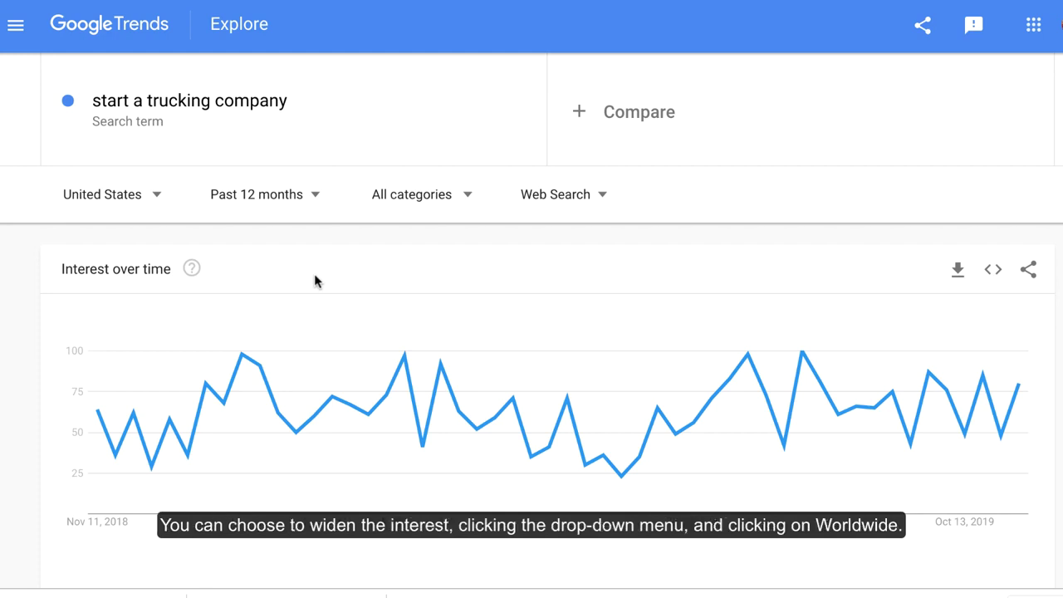
Set the trend location to United States and view Interest by subregion for the term
scroll(314, 273, down, 1)
click(127, 170)
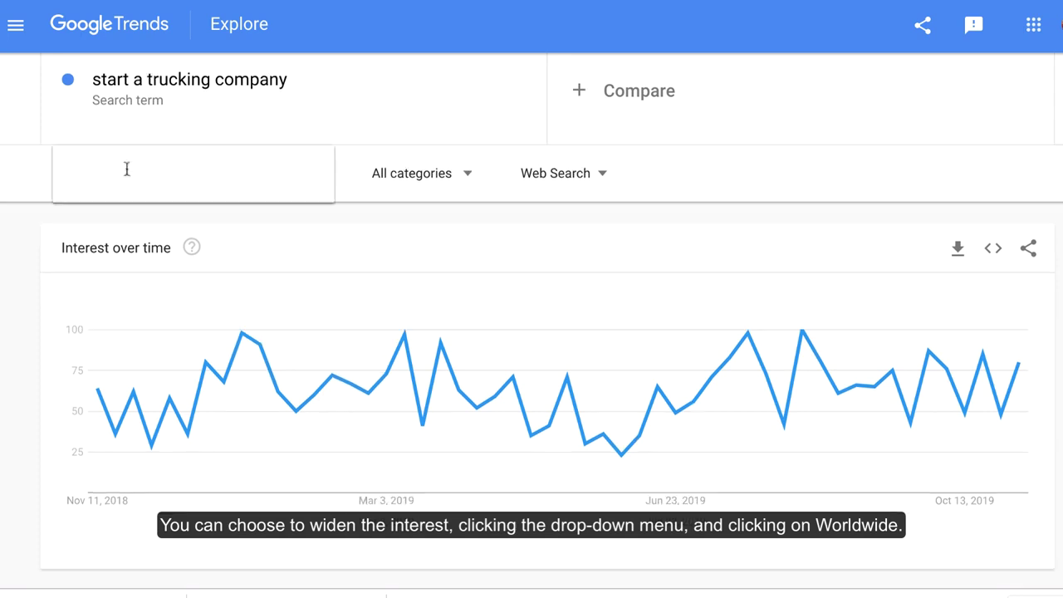
click(116, 219)
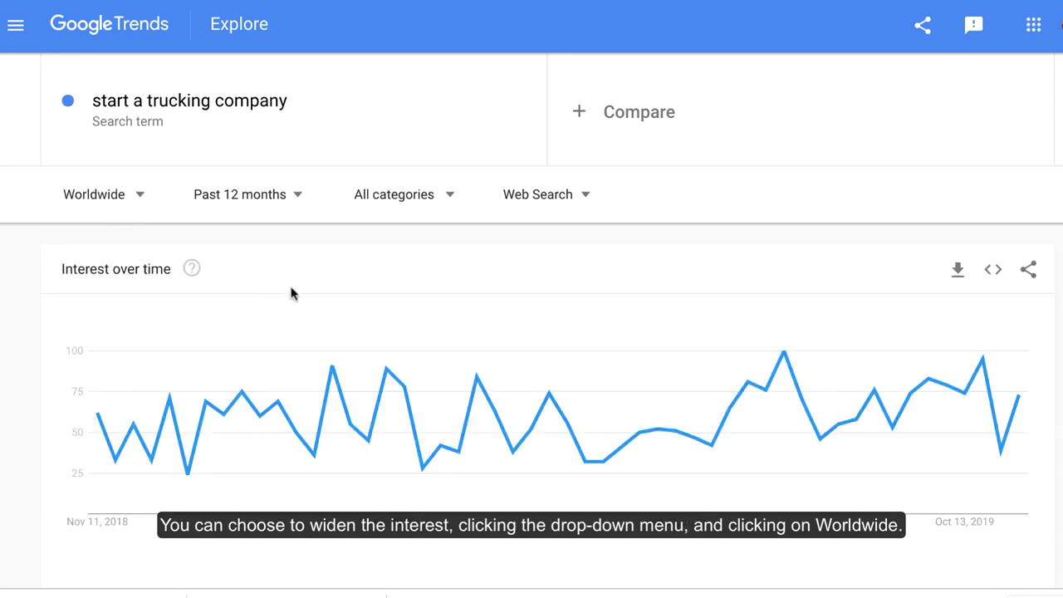
scroll(348, 318, down, 5)
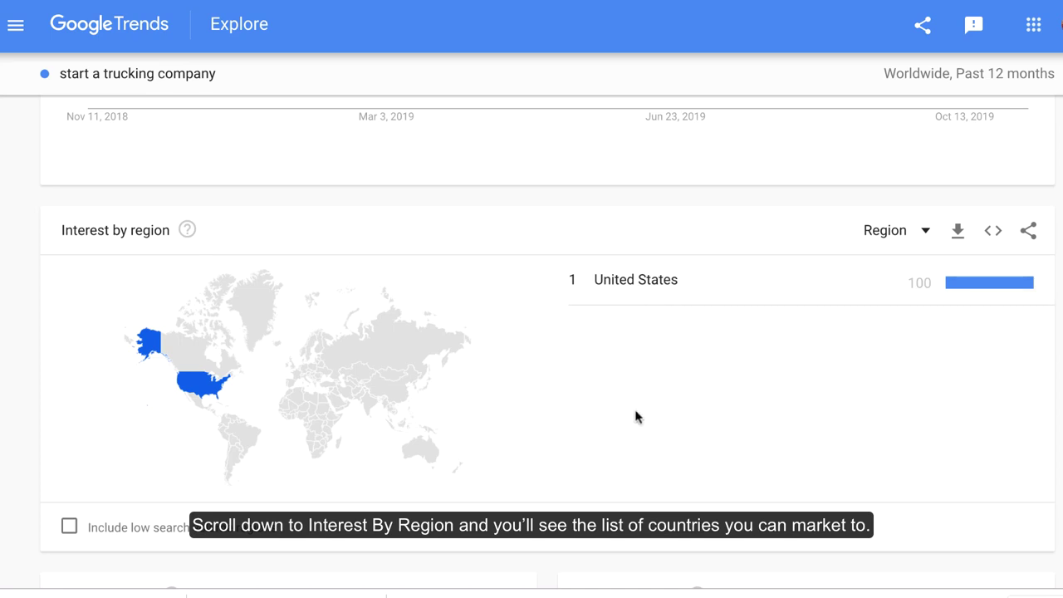
click(623, 280)
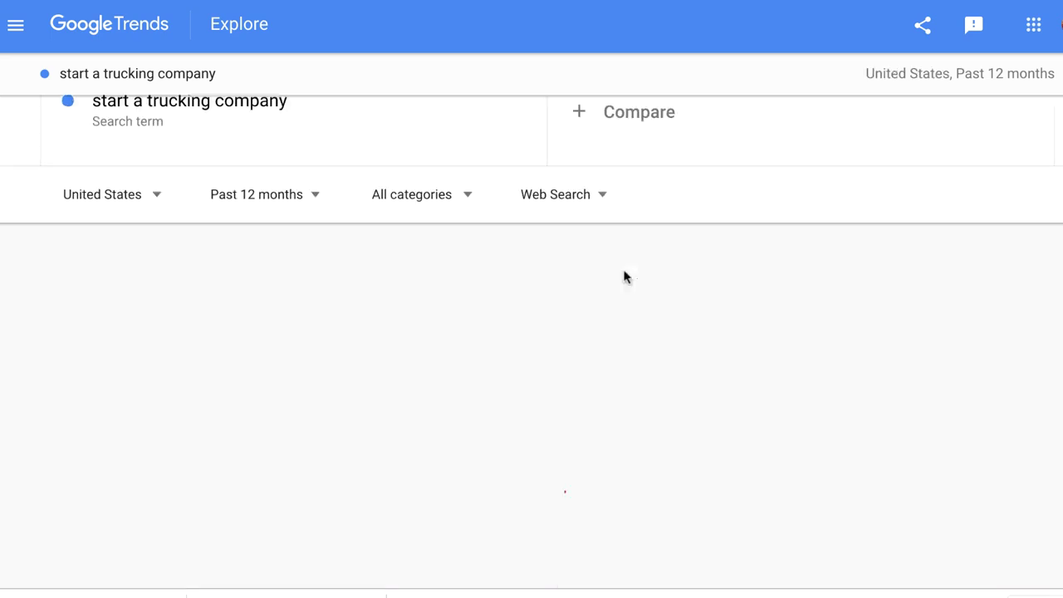
scroll(493, 335, down, 3)
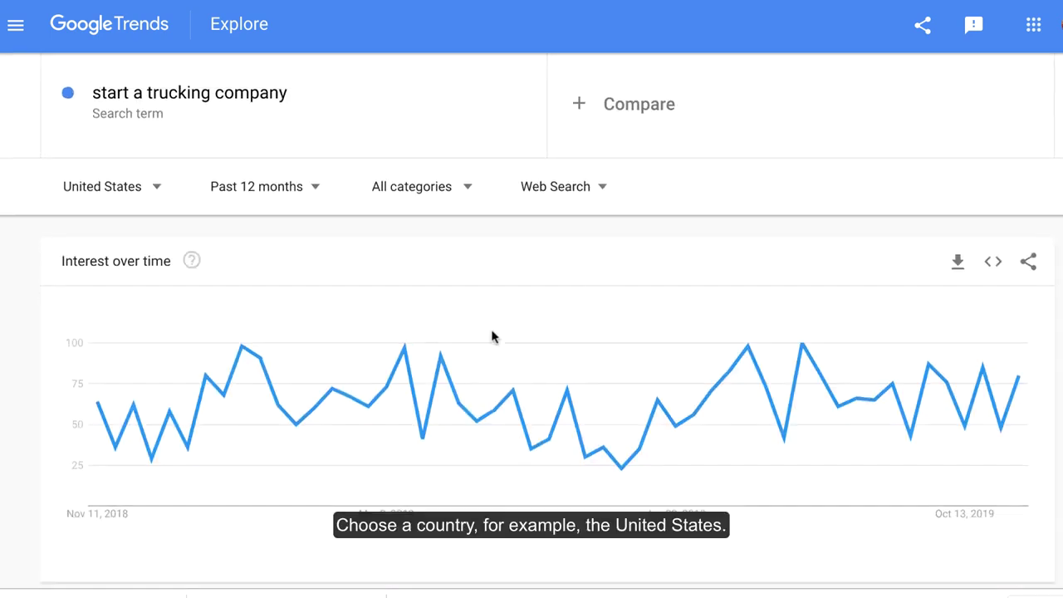
scroll(493, 336, down, 2)
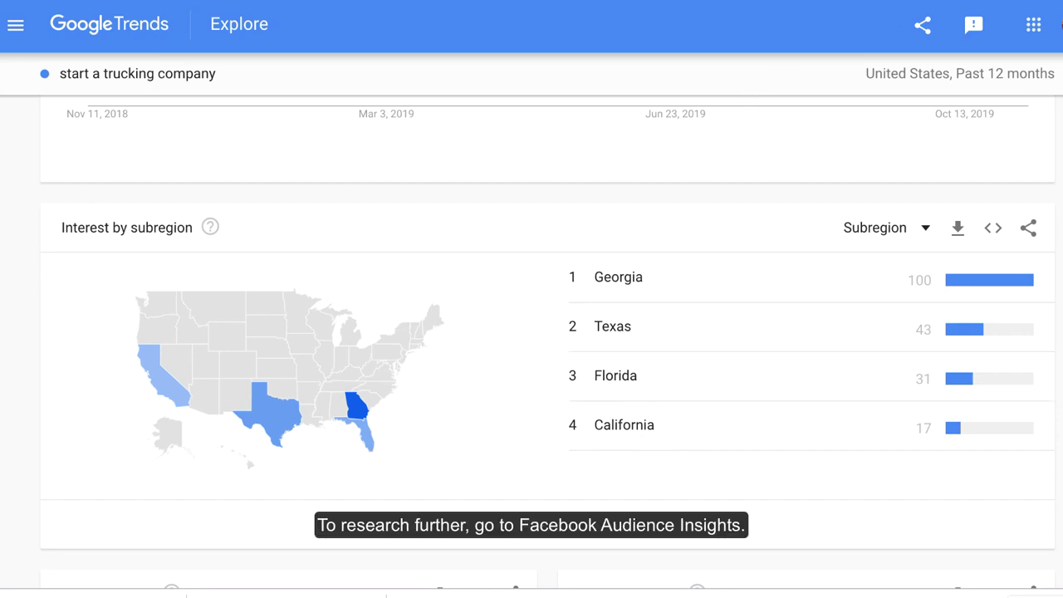
Search Google for 'facebook audience insights' and open the Audience Insights - Facebook page
key(ctrl+l)
key(Return)
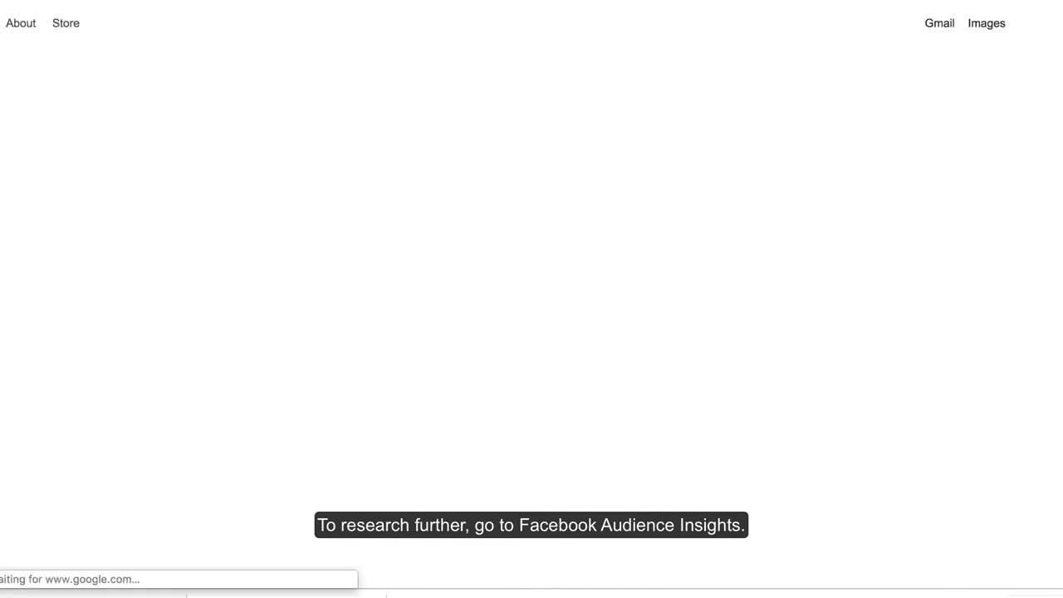
text(face)
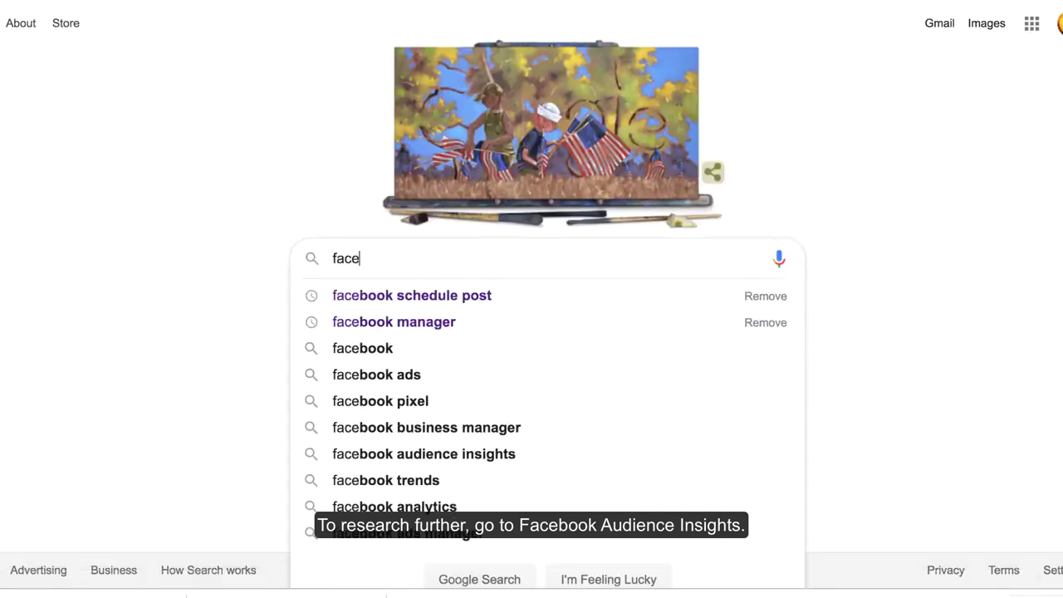
text(book a)
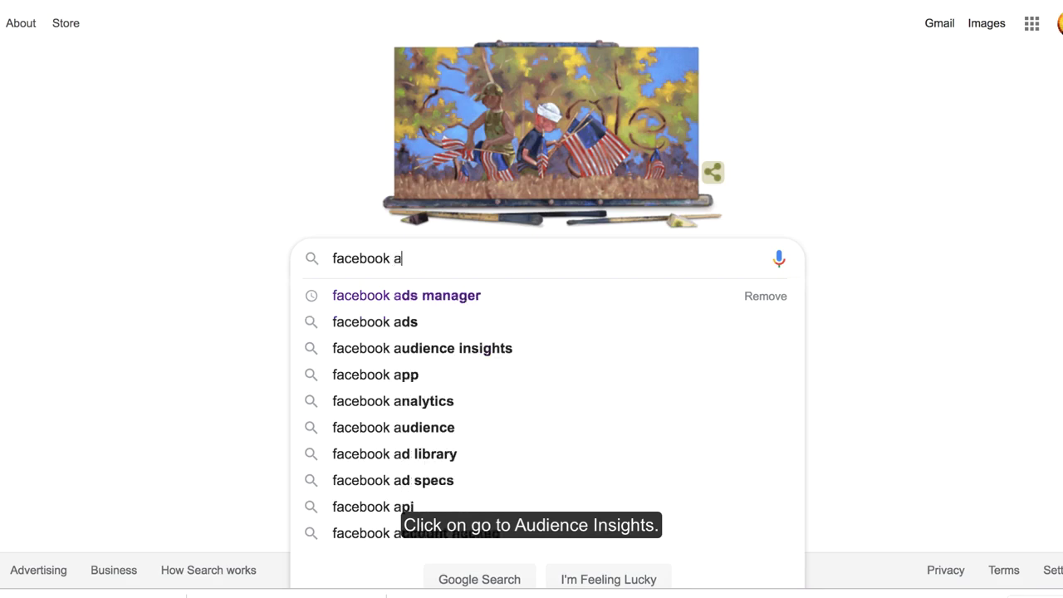
text(udien)
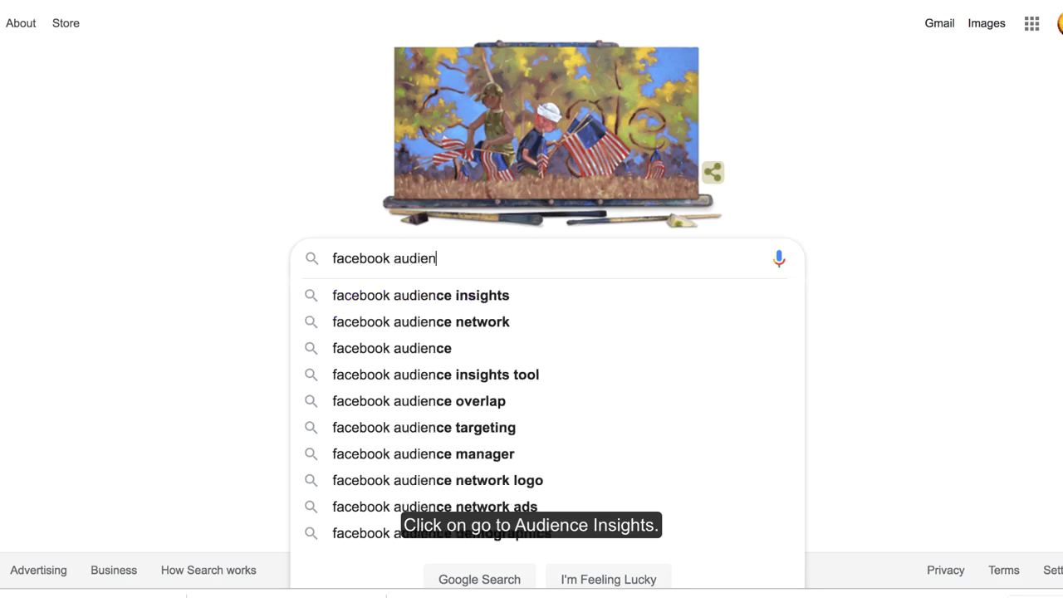
click(479, 296)
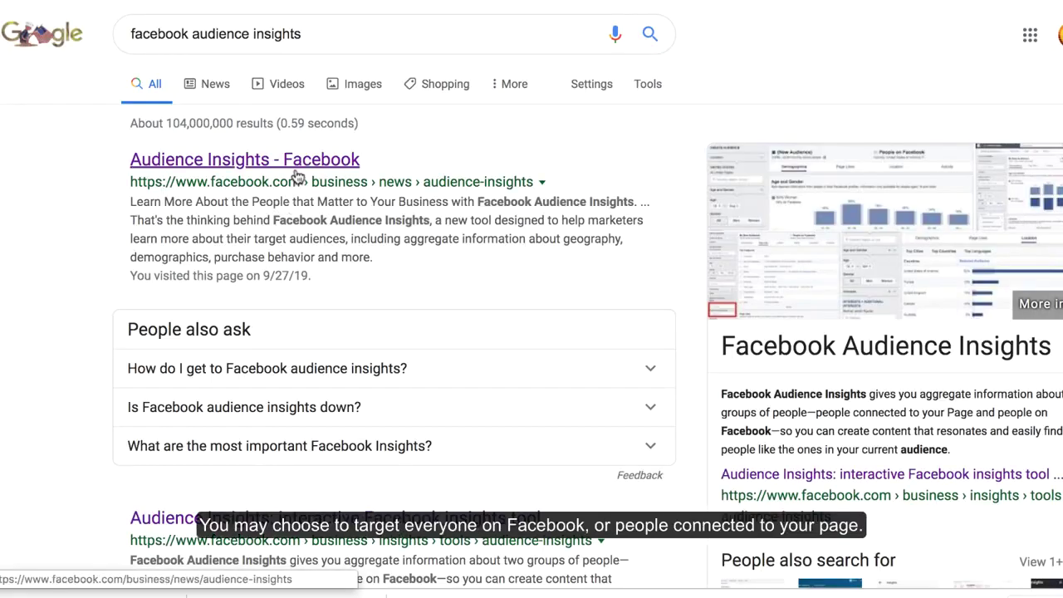
click(301, 166)
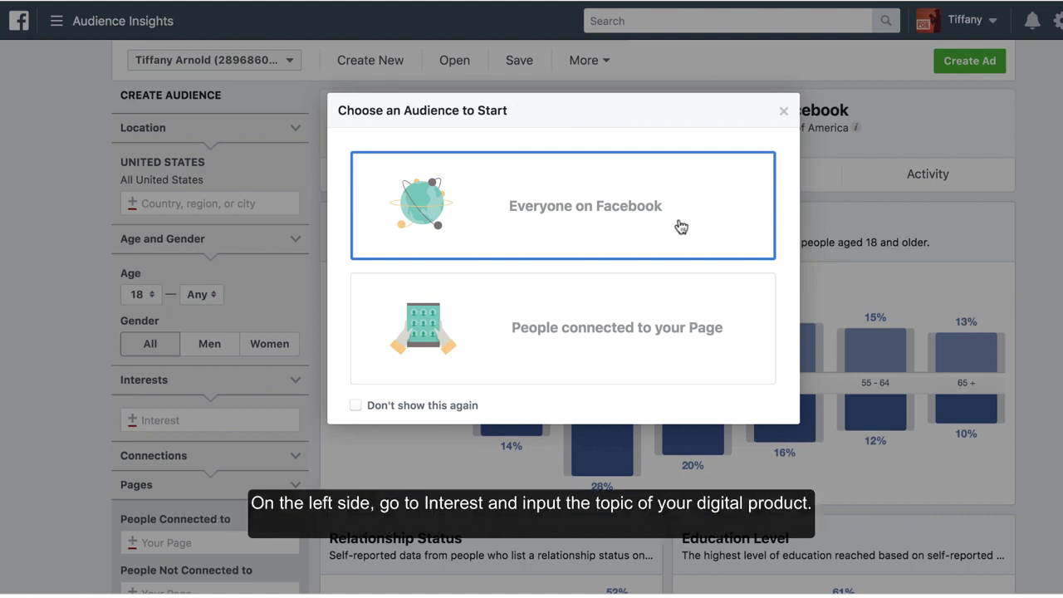
Start with Everyone on Facebook as the audience and dismiss the location tip
click(681, 227)
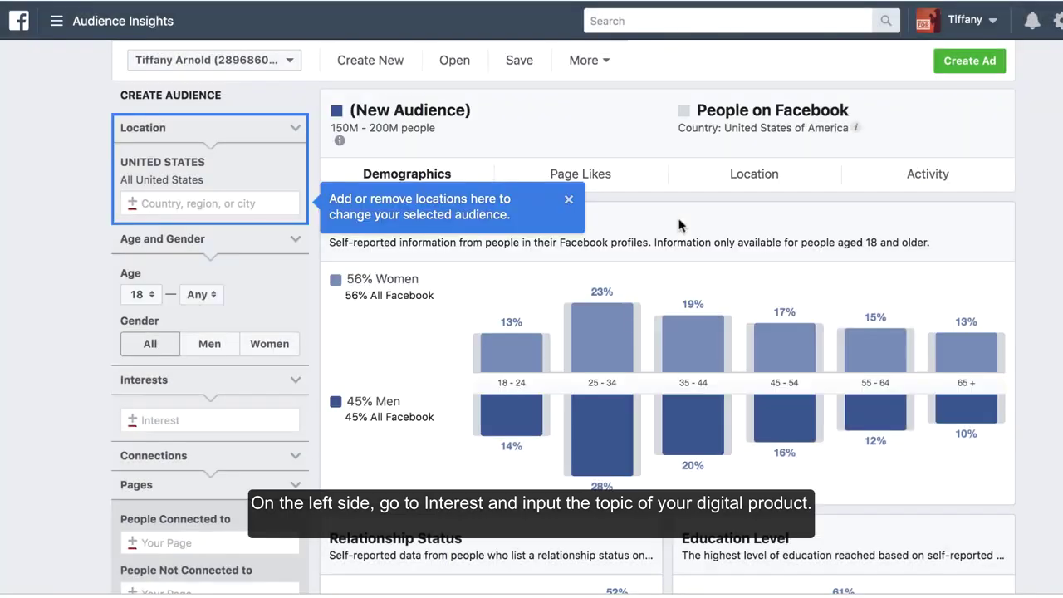
click(569, 200)
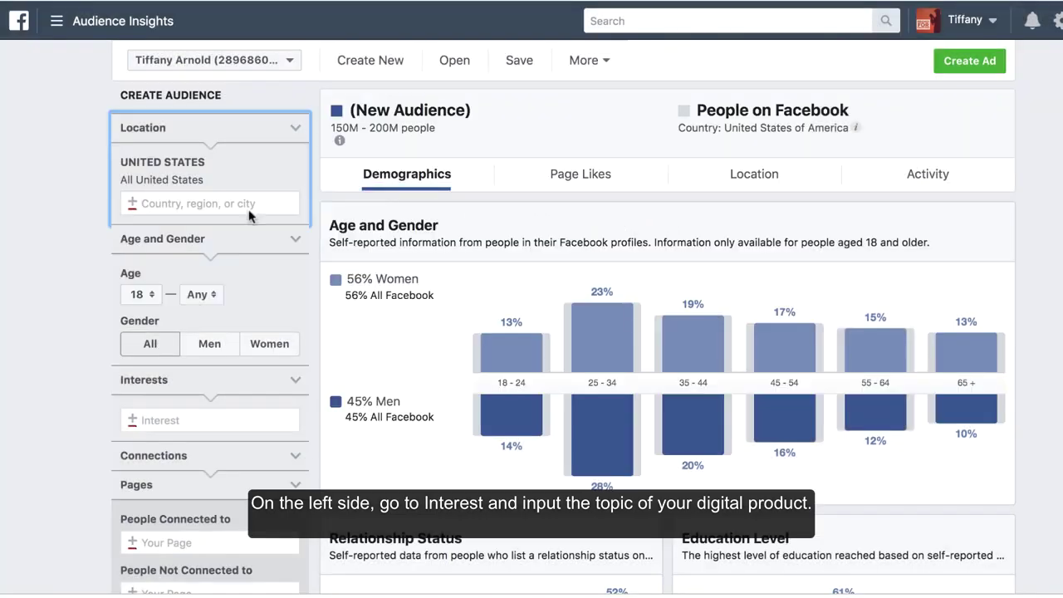
scroll(249, 211, down, 1)
Add Entrepreneurship and Truck driver as audience interests
click(191, 382)
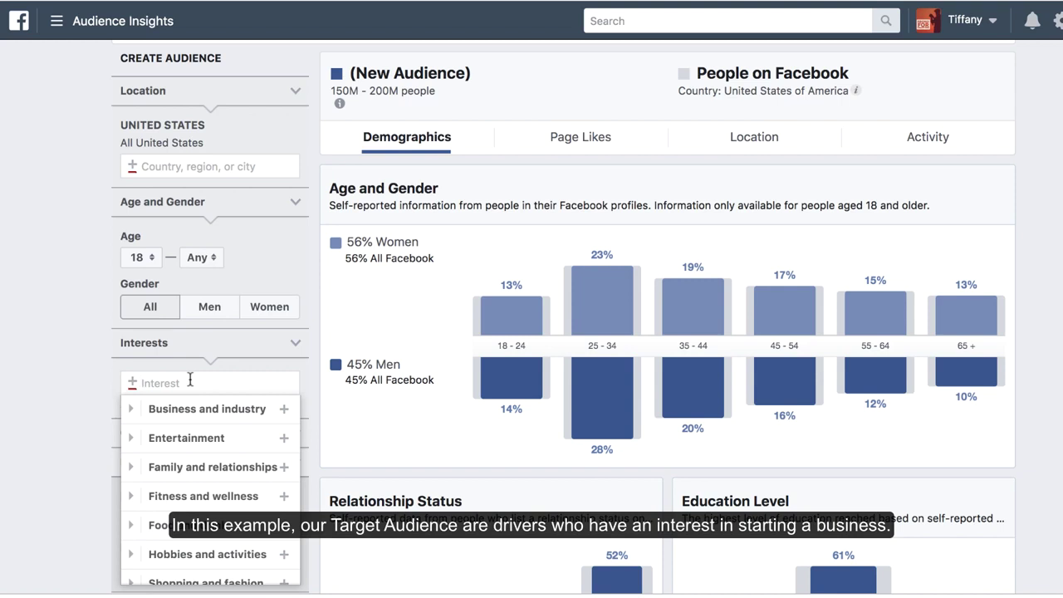
text(entre)
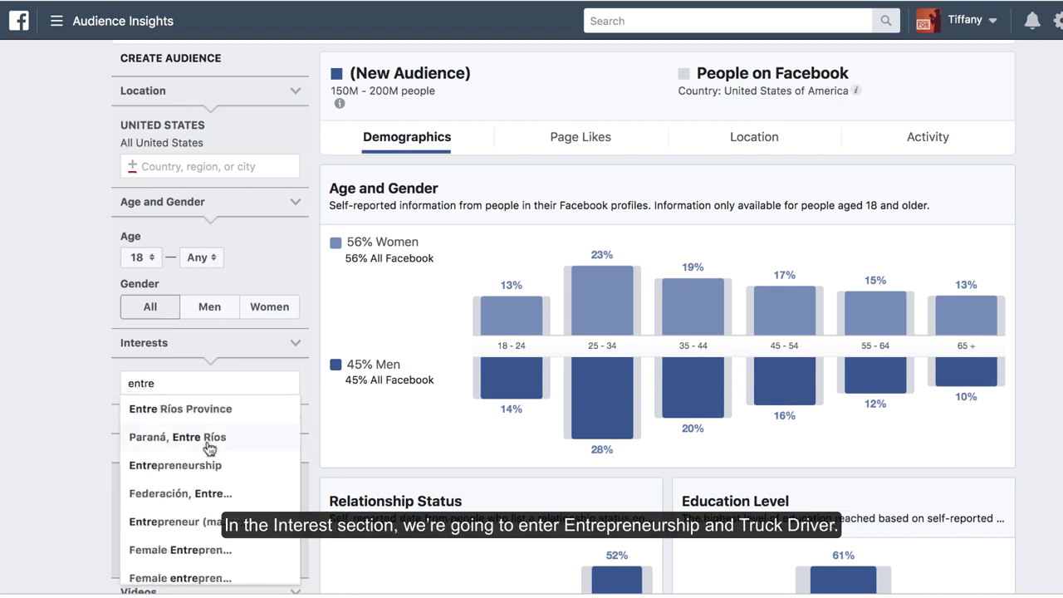
click(208, 466)
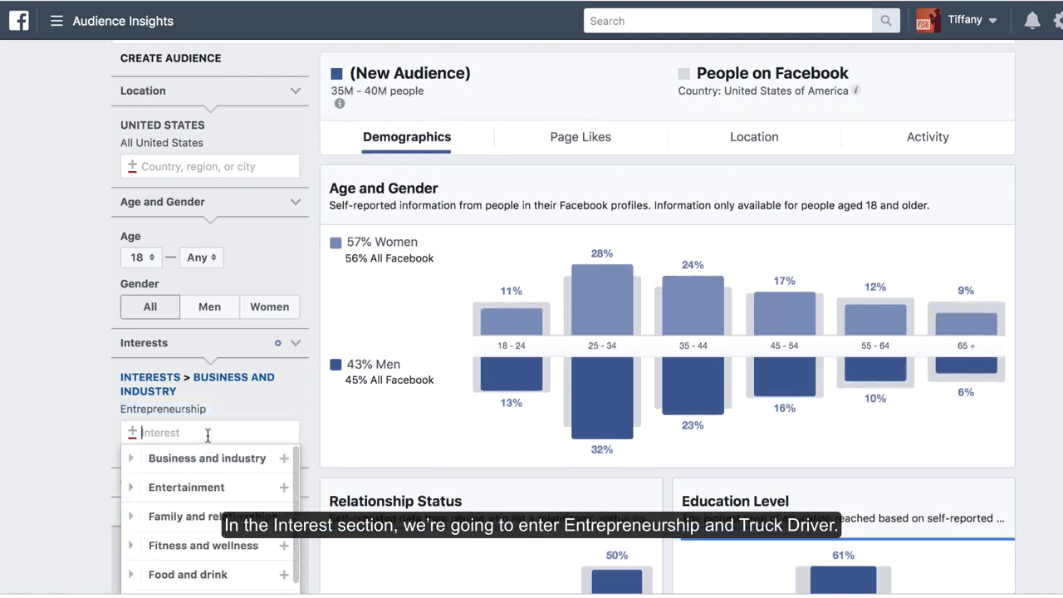
text(truck)
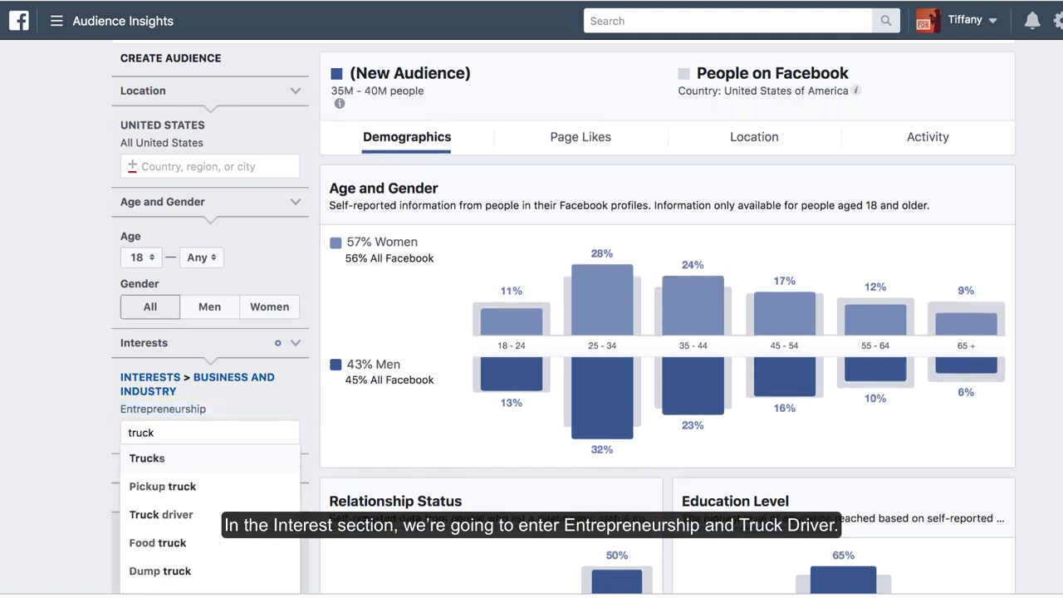
click(217, 515)
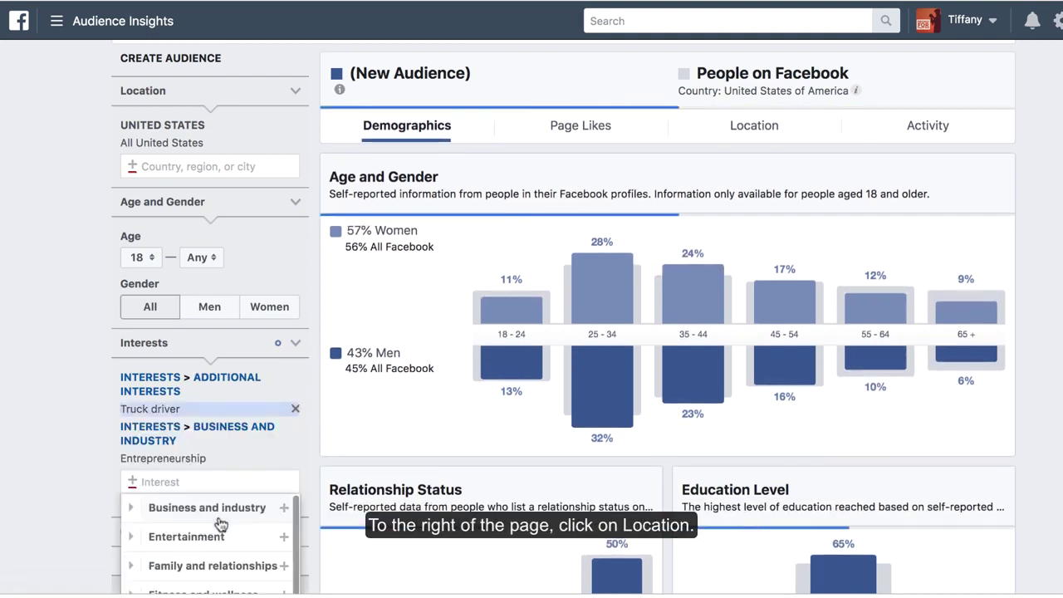
click(37, 439)
scroll(36, 439, down, 1)
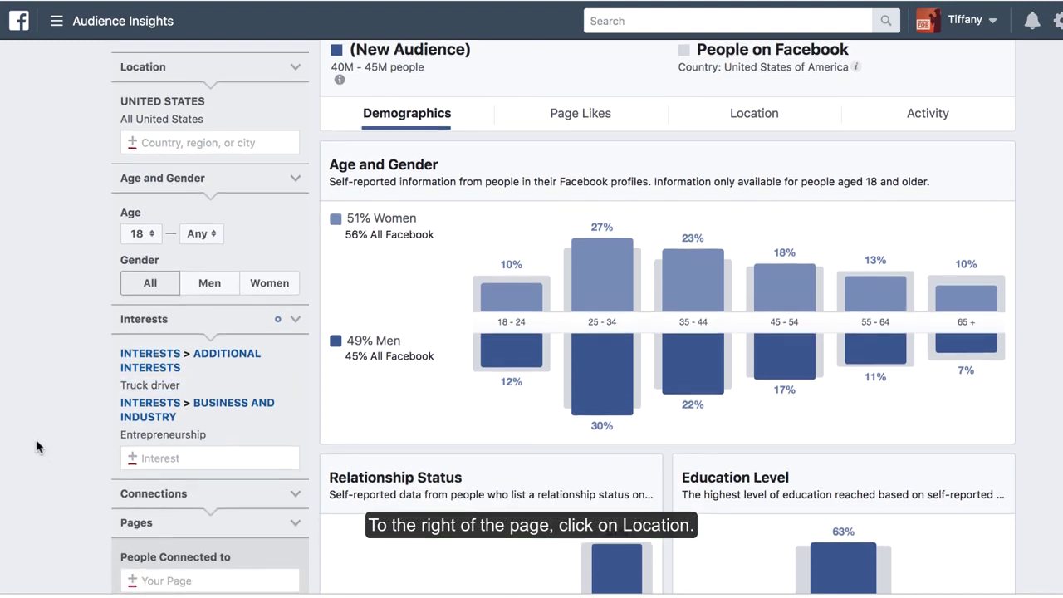
Review the audience's Top Cities list on the Location tab
click(783, 113)
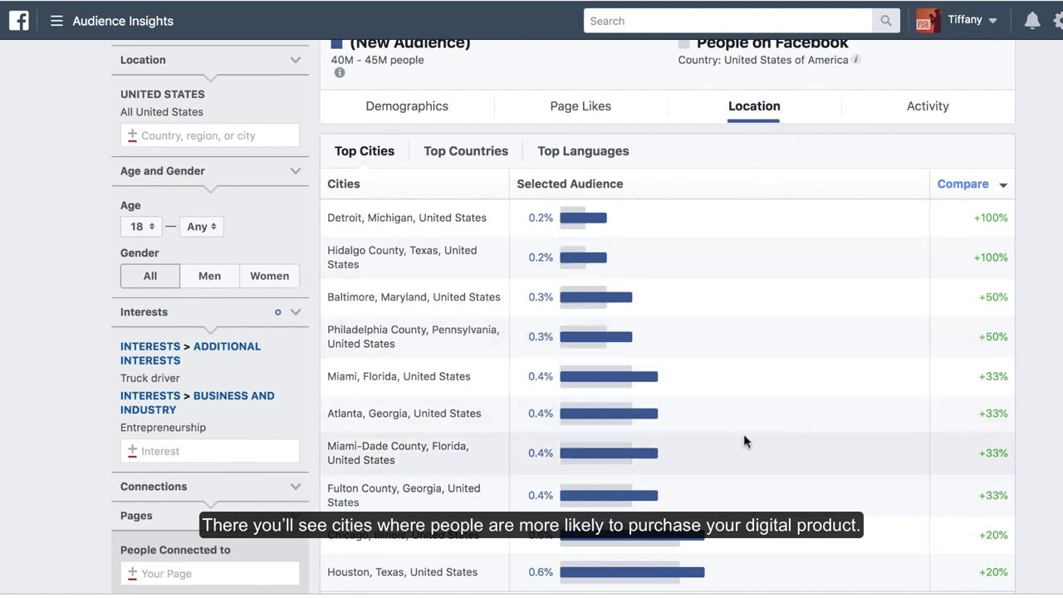
scroll(746, 498, down, 2)
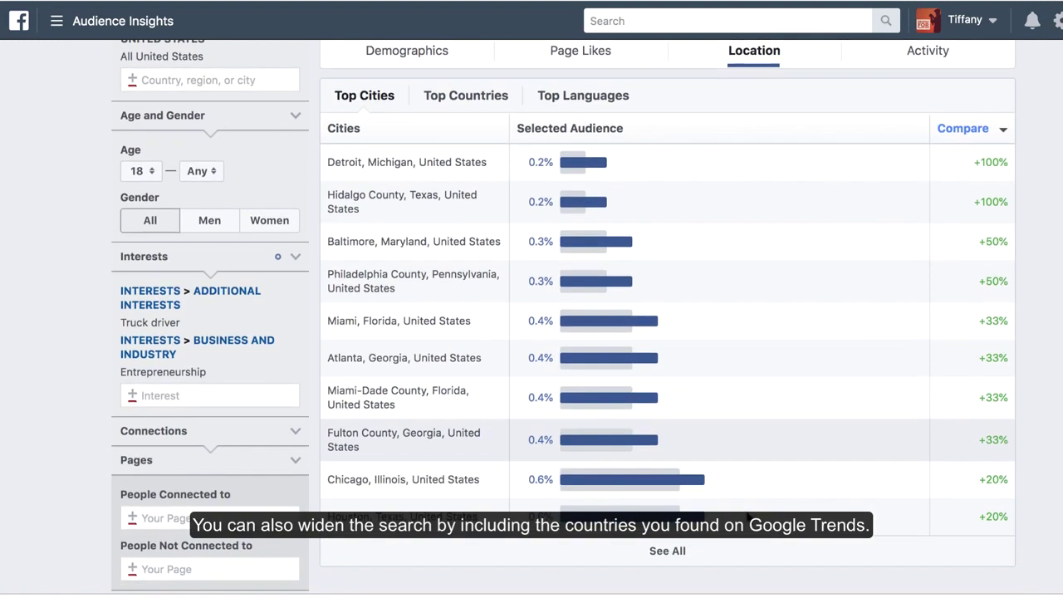
scroll(747, 517, up, 1)
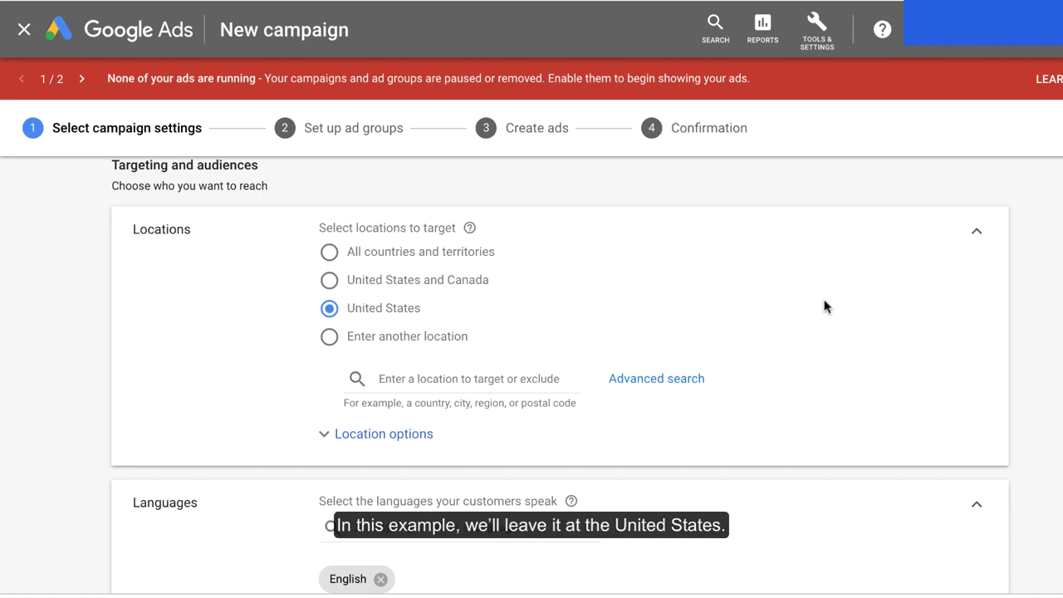
Enter 20 as the campaign's average daily budget under Budget and bidding
scroll(825, 307, down, 5)
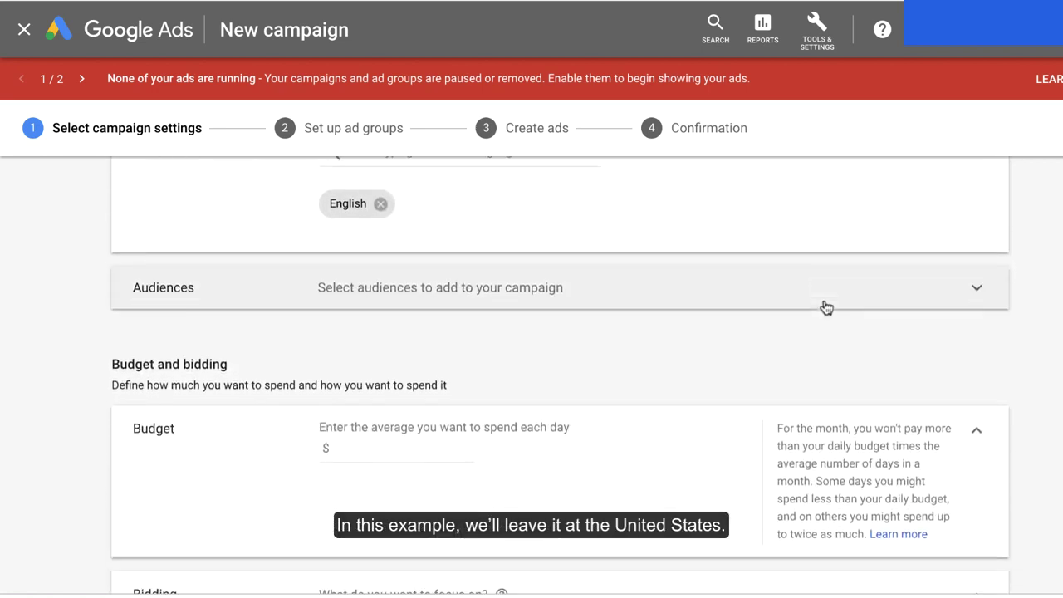
scroll(826, 307, down, 2)
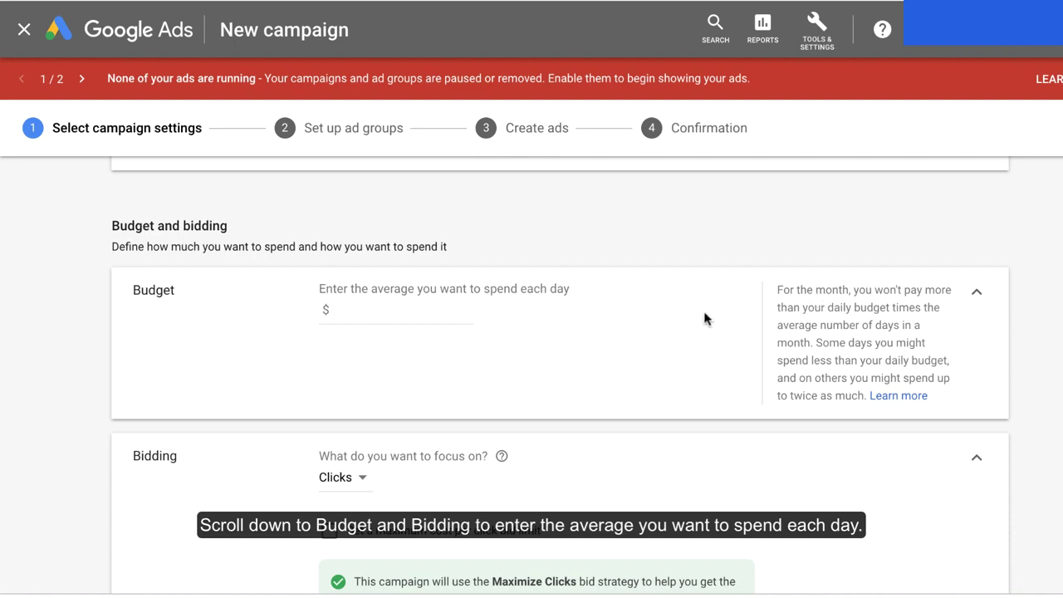
scroll(622, 354, down, 1)
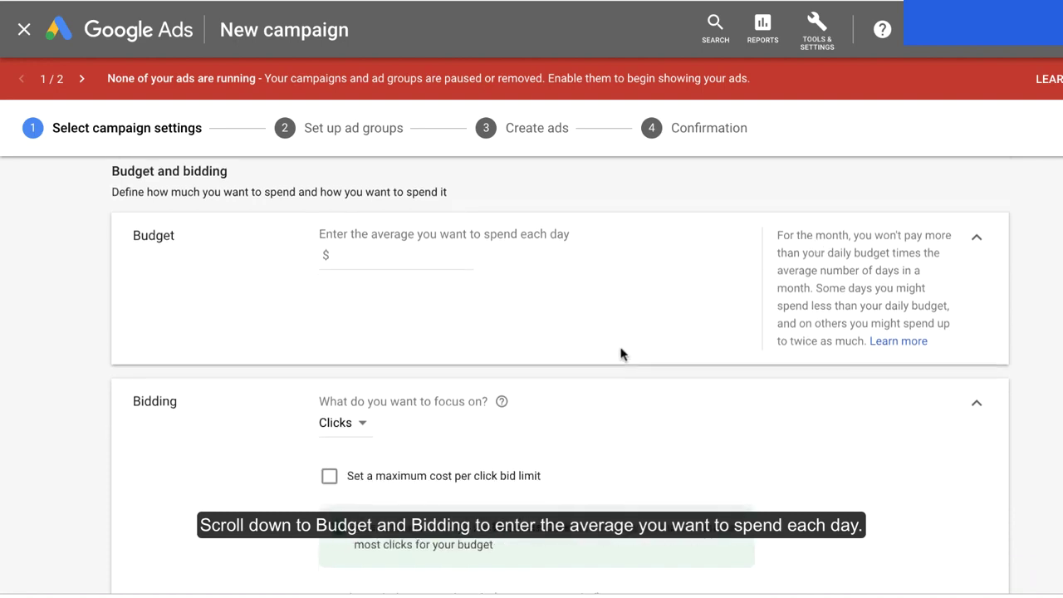
click(420, 256)
text(20)
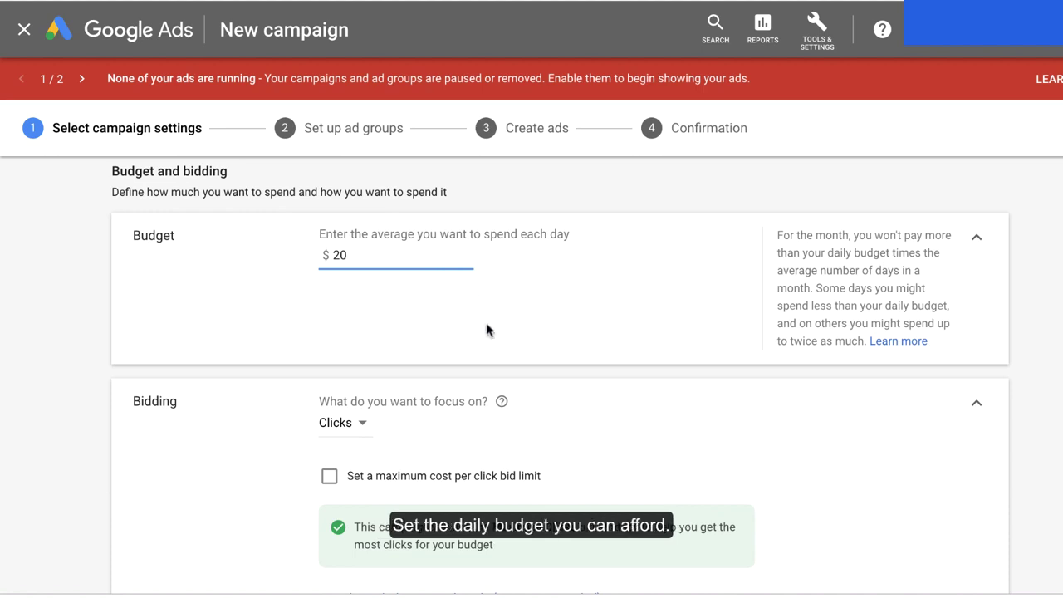
scroll(541, 406, down, 3)
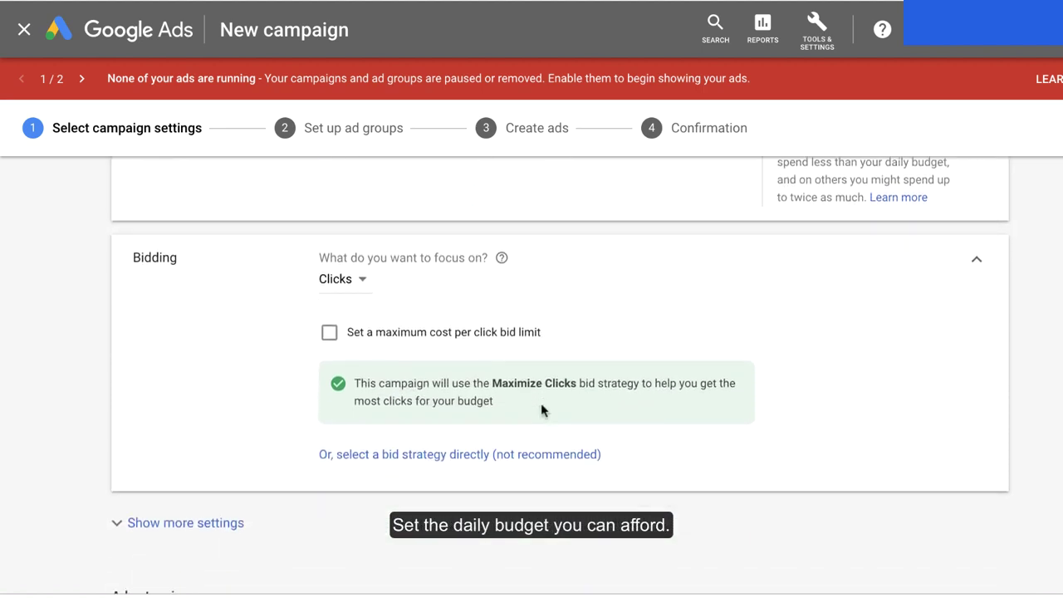
Switch the bidding focus to Conversions and expand more settings, leaving Ad schedule at All day
click(332, 281)
click(345, 320)
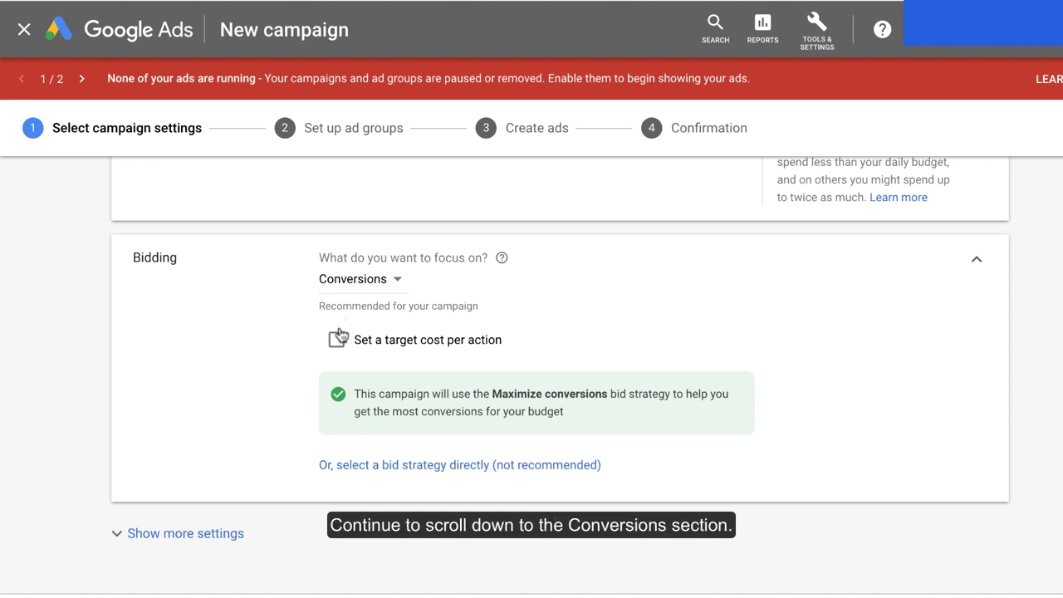
click(241, 533)
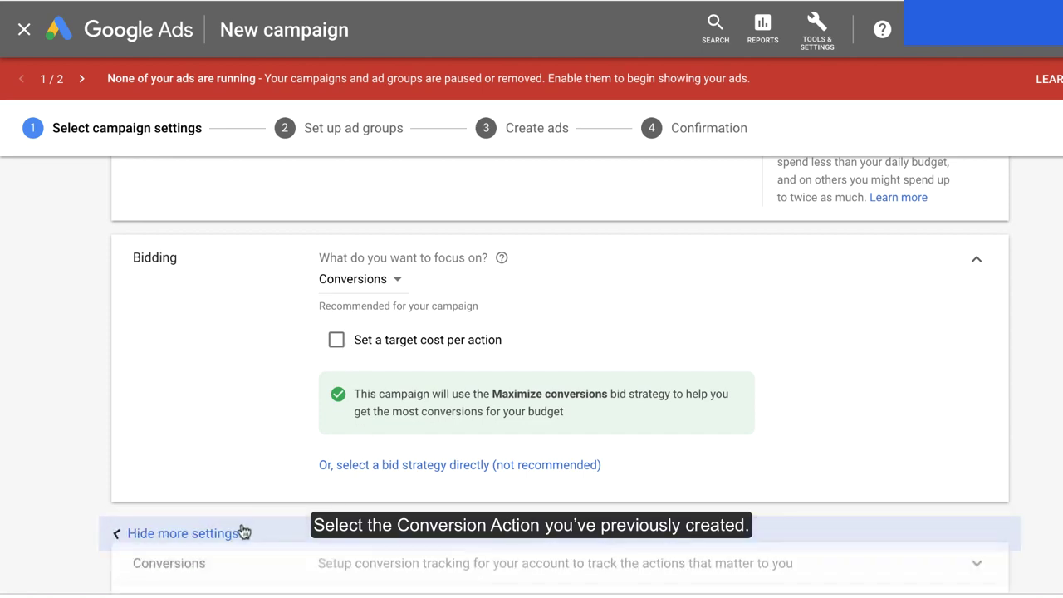
scroll(240, 532, down, 3)
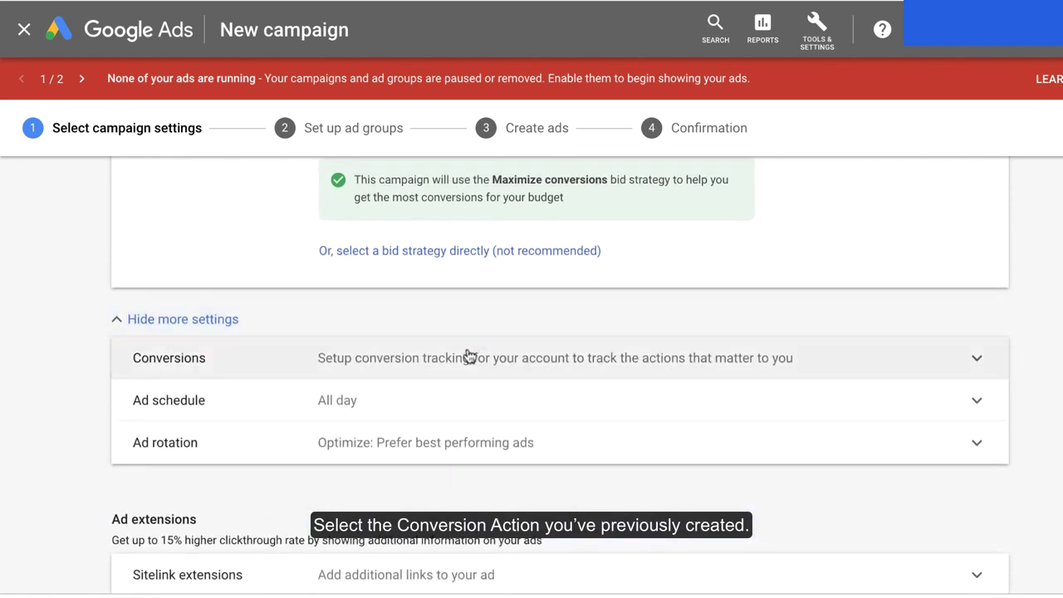
click(467, 358)
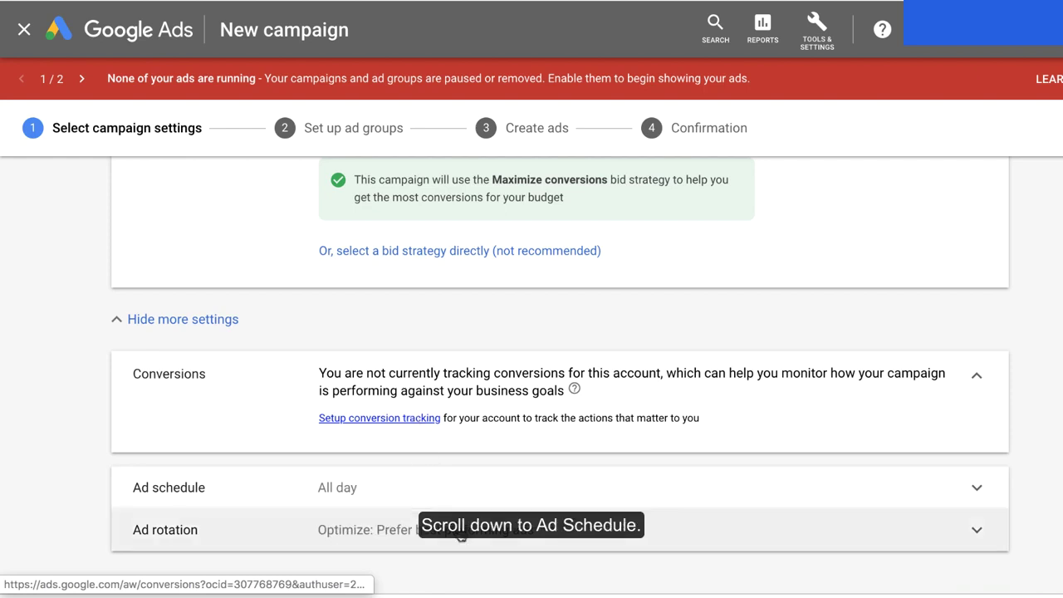
scroll(462, 535, down, 1)
scroll(461, 535, down, 2)
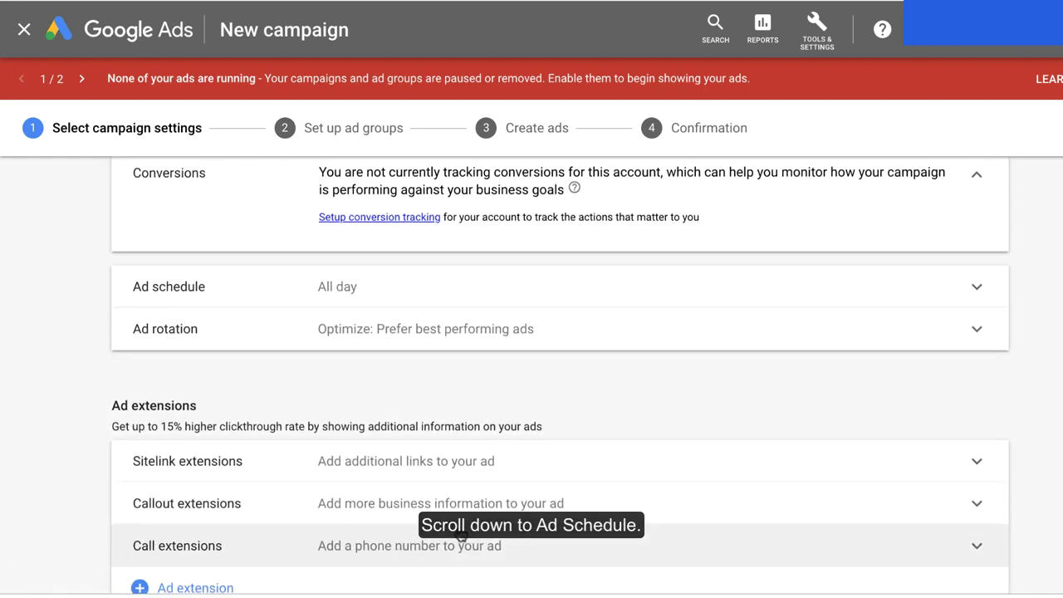
scroll(462, 535, down, 1)
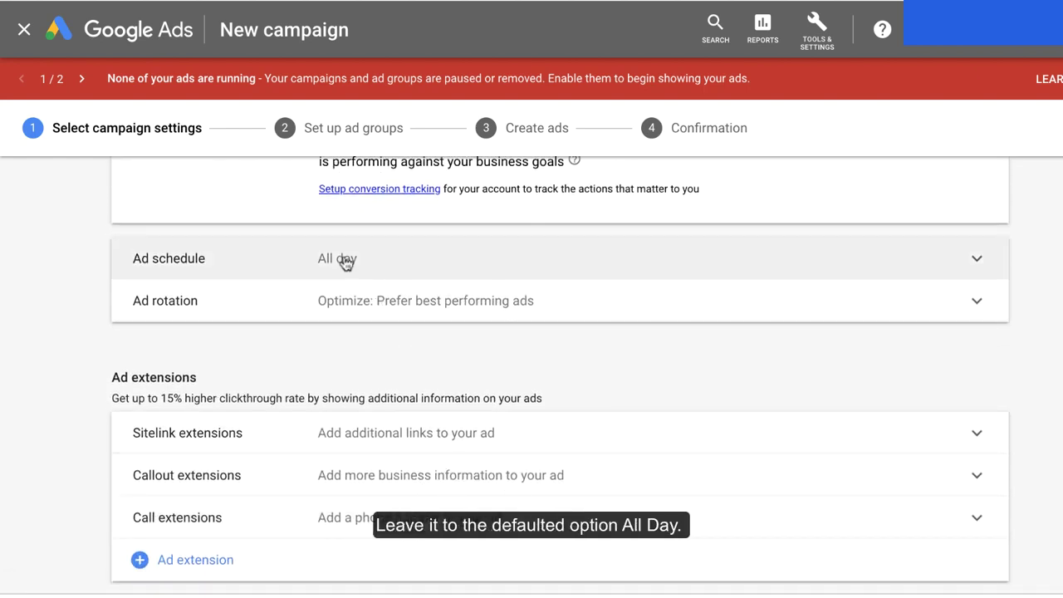